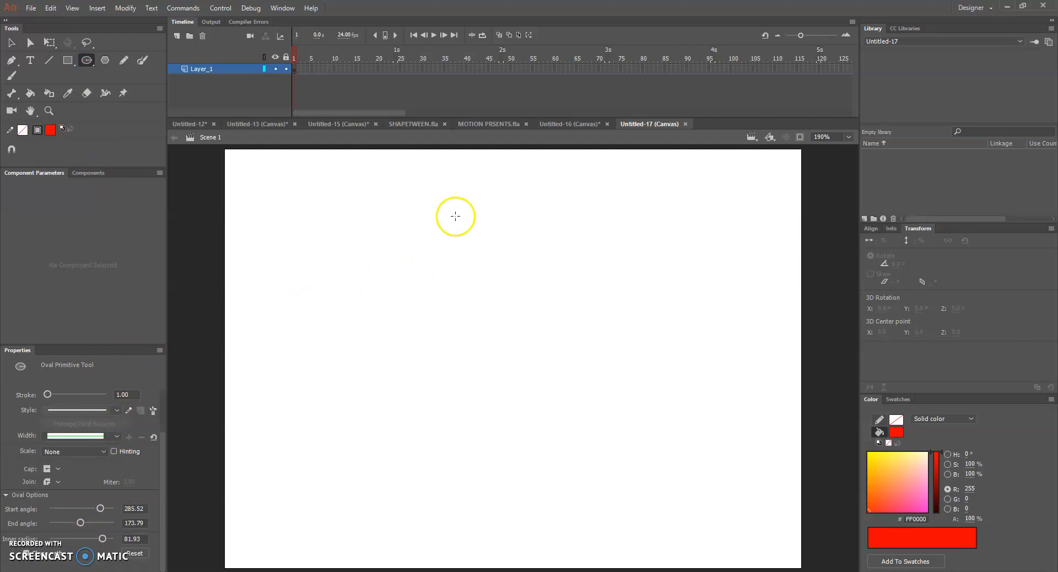
# Draw a red Oval Primitive arc about 104 × 87 px on the stage, with start angle 186.21, end angle 58.97 and inner radius 54.62
pyautogui.moveTo(434, 246); pyautogui.dragTo(545, 344)
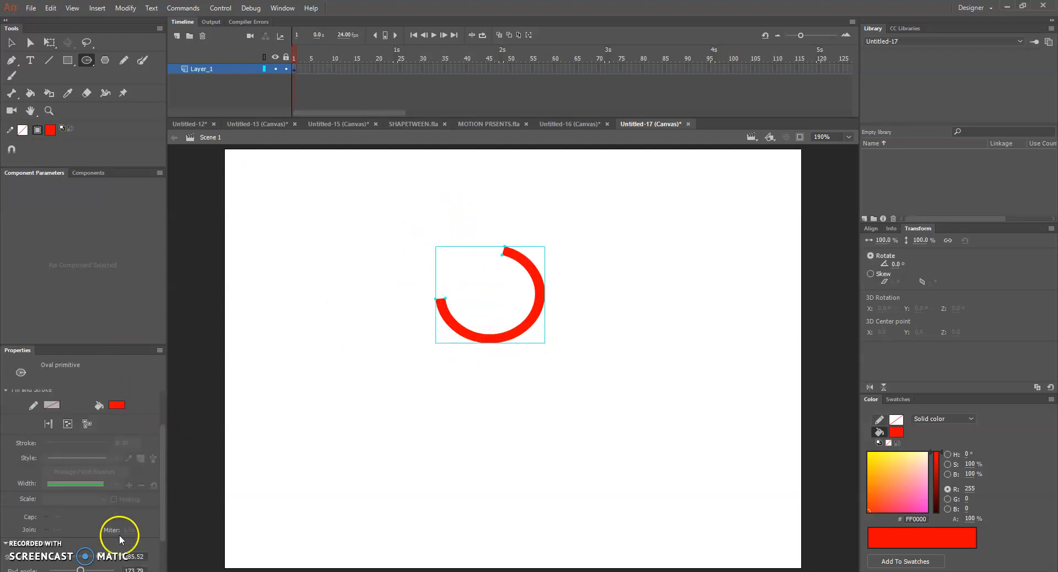
pyautogui.moveTo(86, 568); pyautogui.dragTo(86, 509)
pyautogui.scroll(-3, 94, 515)
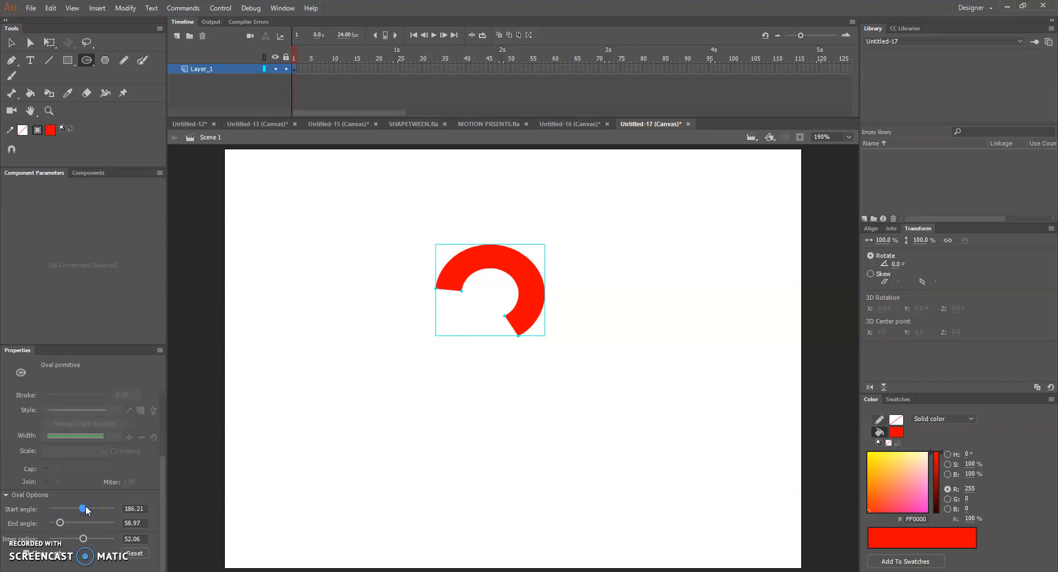
pyautogui.moveTo(83, 538); pyautogui.dragTo(74, 542)
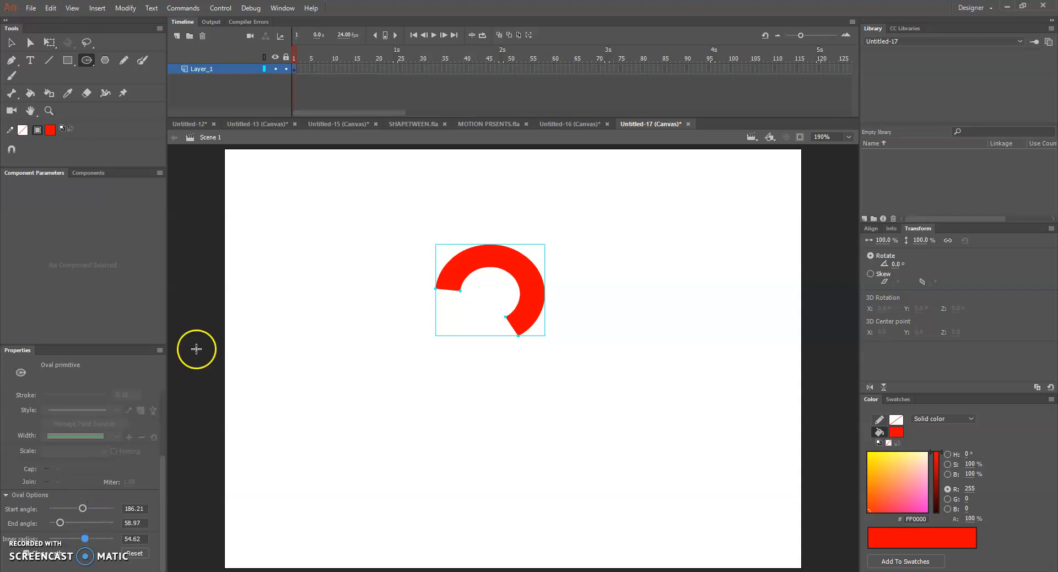
pyautogui.scroll(4, 77, 476)
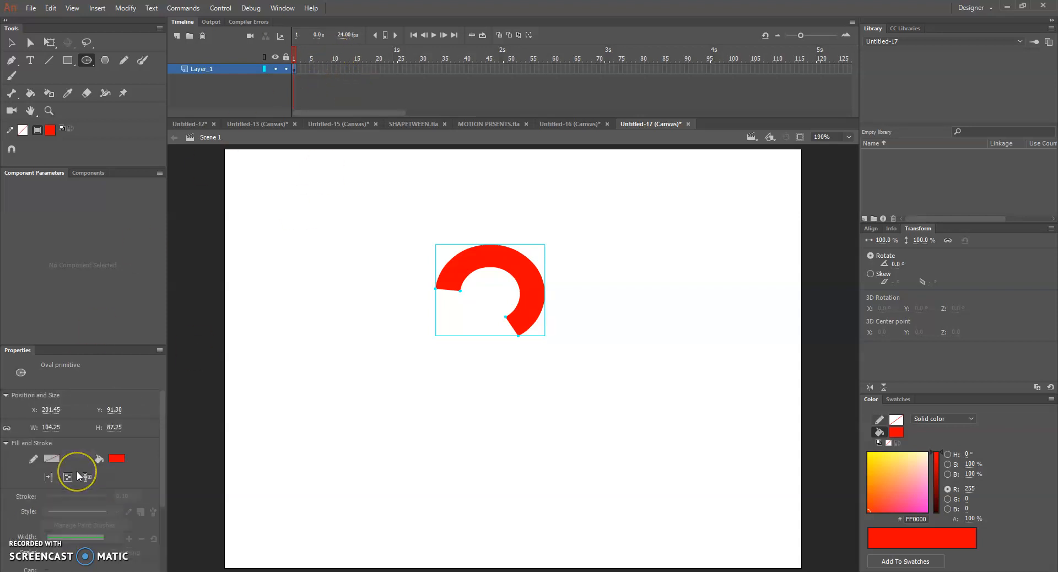
pyautogui.scroll(-4, 77, 476)
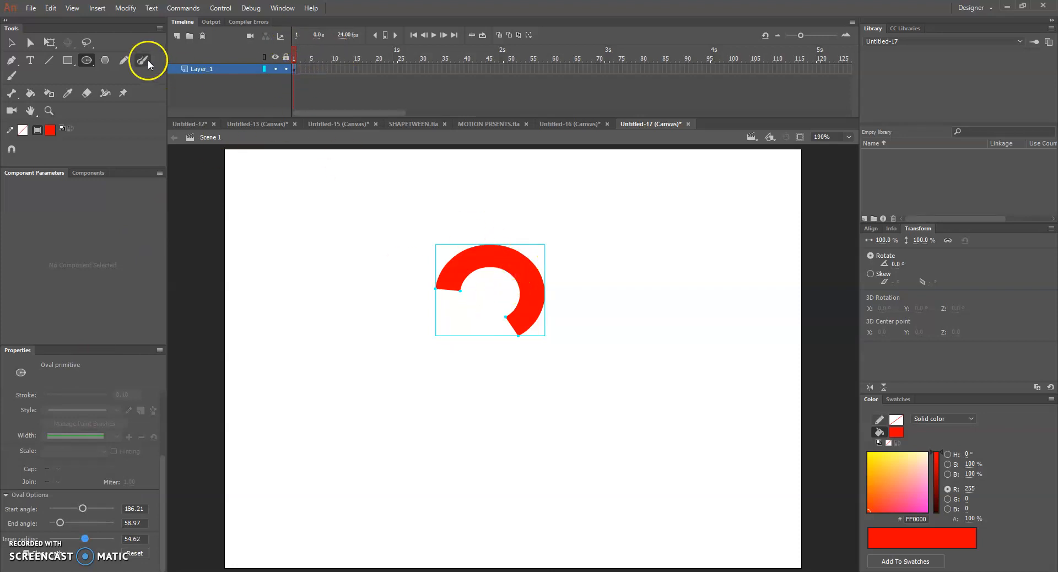
# Convert the red arc to a Movie Clip symbol named C and set its instance name to Cmovie
pyautogui.click(11, 42)
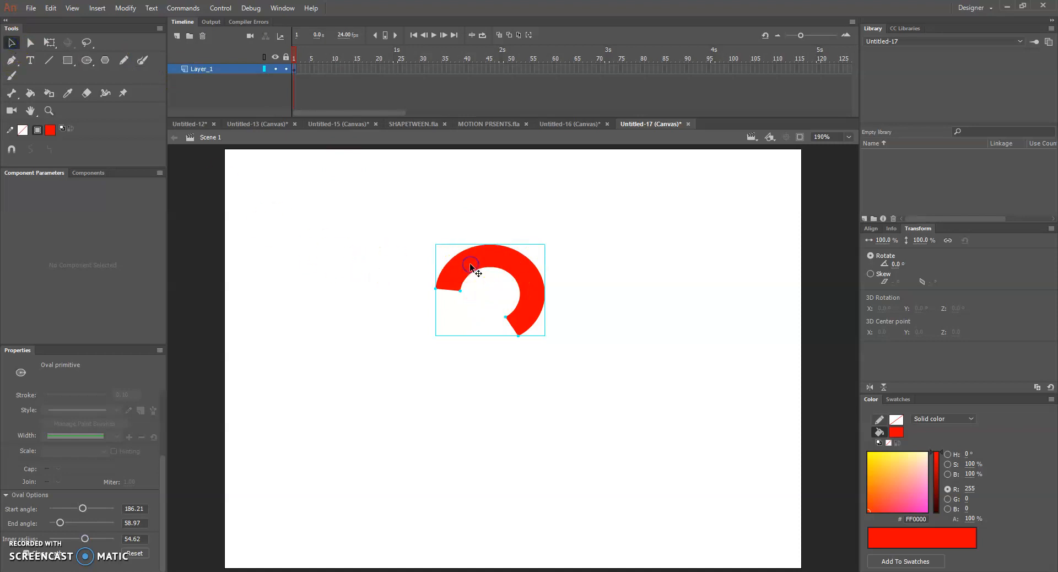
pyautogui.press('F8')
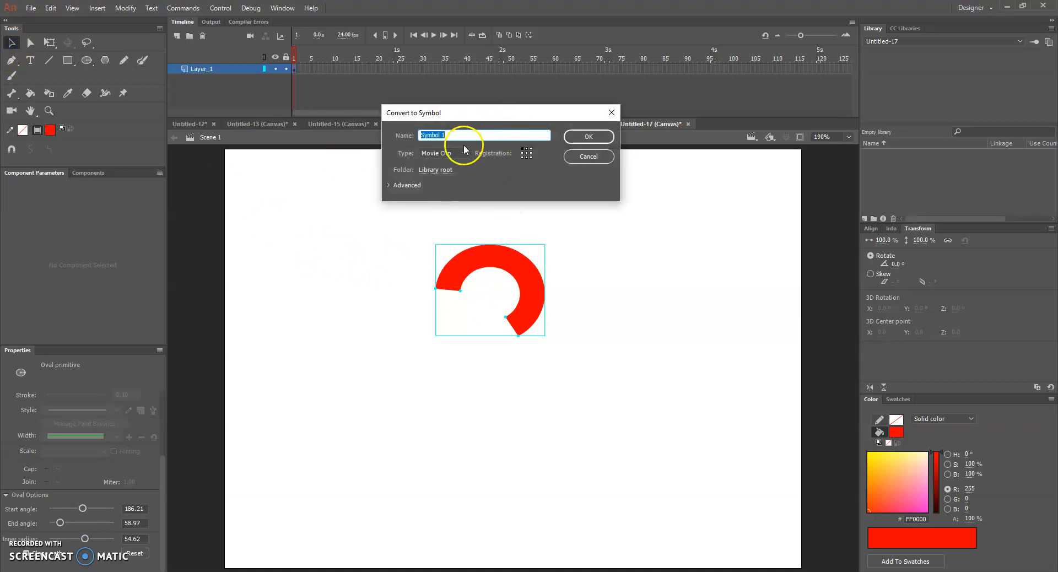
pyautogui.click(446, 157)
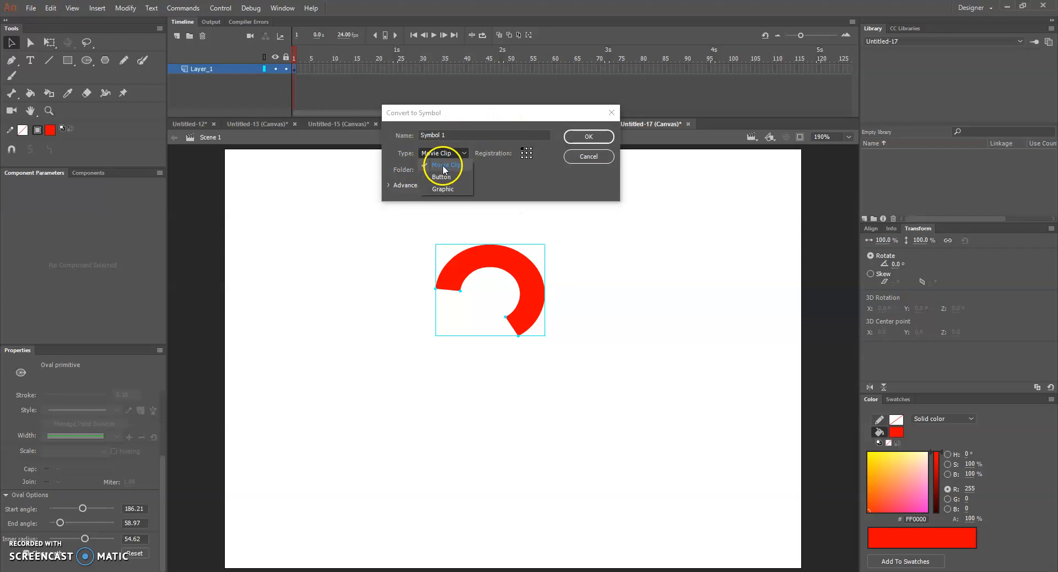
pyautogui.click(446, 135)
pyautogui.click(393, 136)
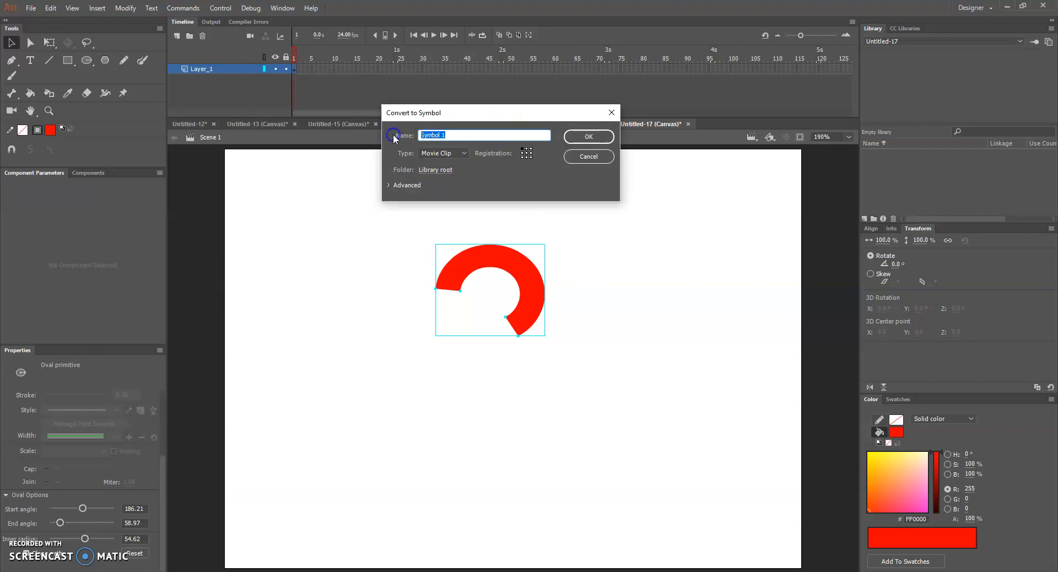
pyautogui.write('C')
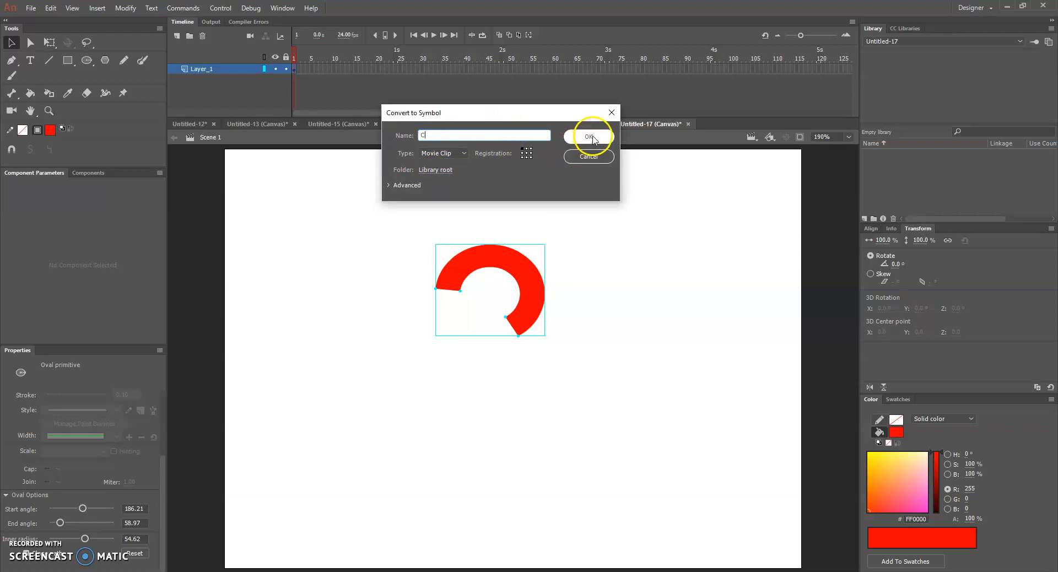
pyautogui.click(589, 136)
pyautogui.click(97, 362)
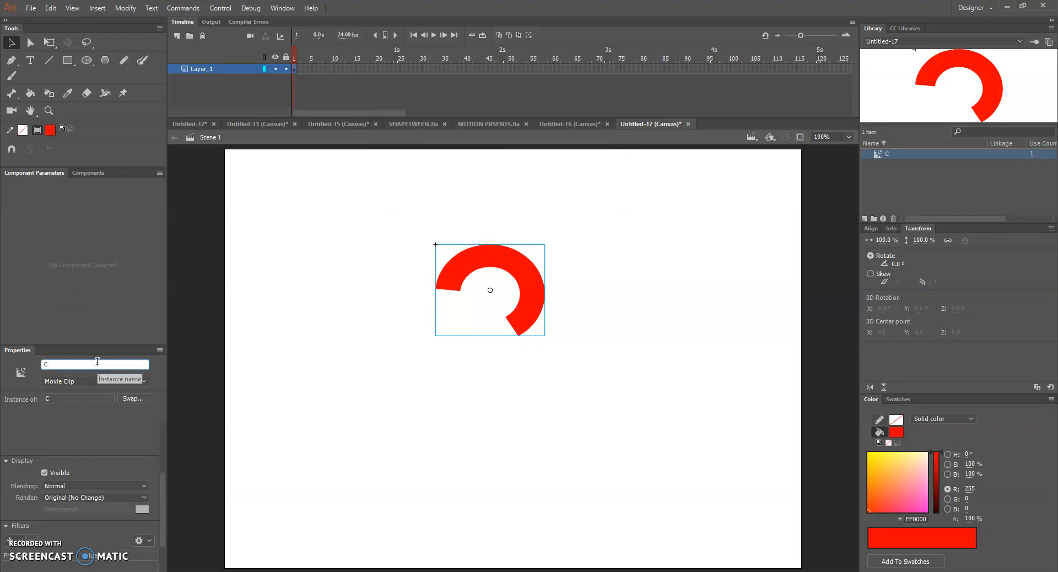
pyautogui.press('Return')
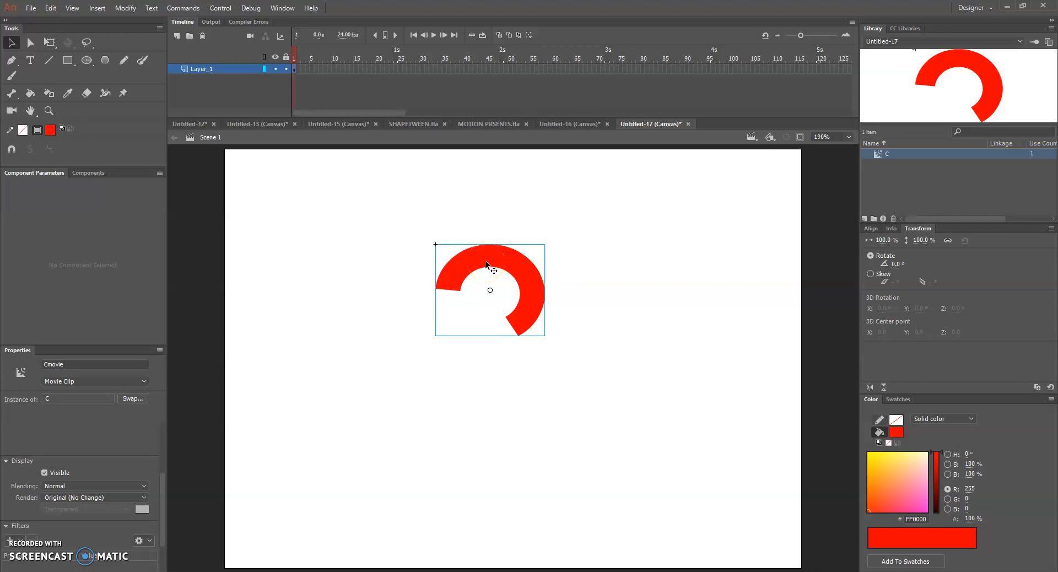
# Create a motion tween on frame 1 of Layer_1
pyautogui.click(293, 68)
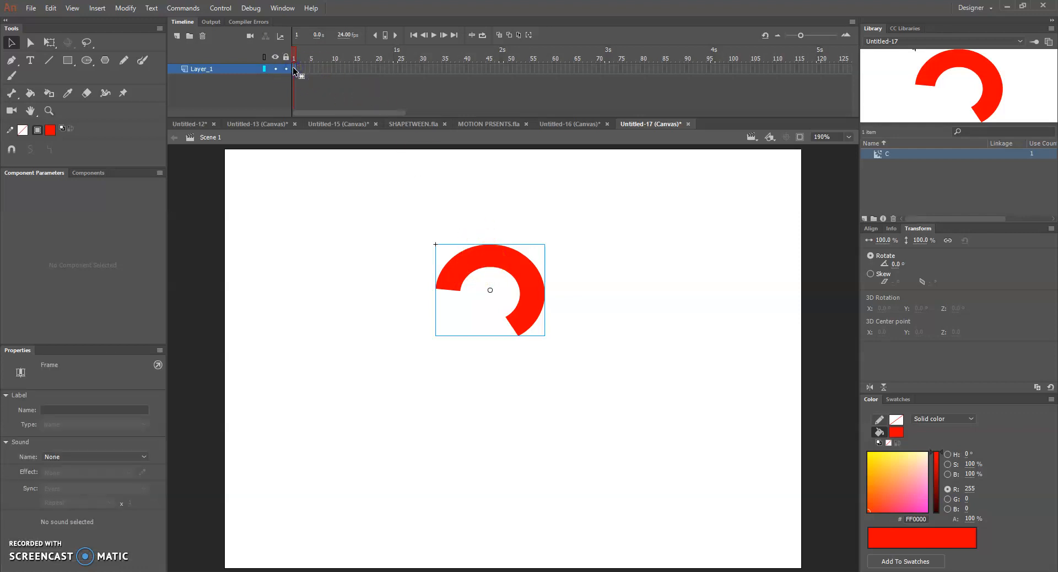
pyautogui.click(295, 73)
pyautogui.rightClick(296, 75)
pyautogui.click(315, 81)
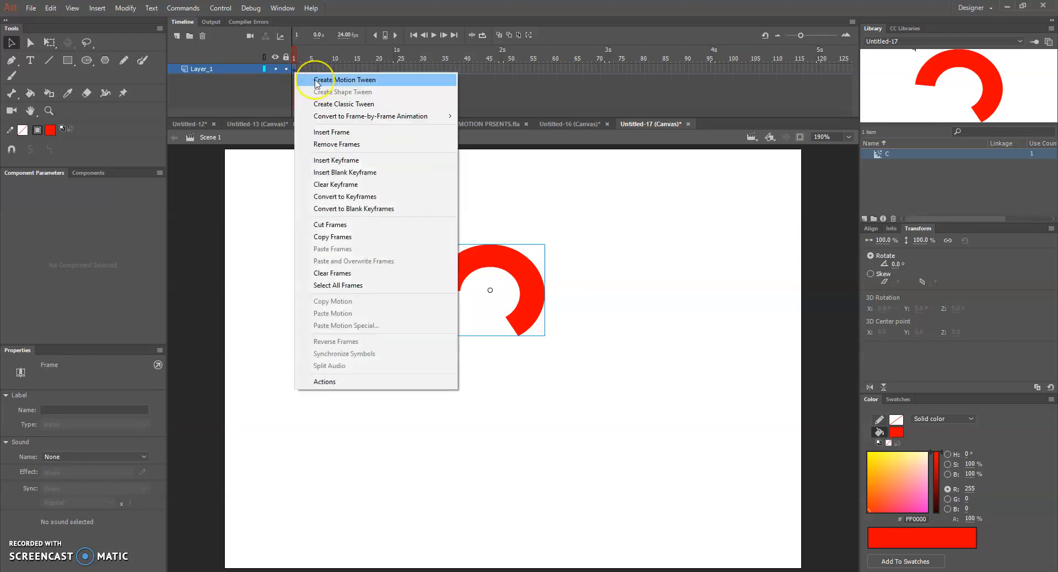
# Move the arc at frame 24 to the stage's lower-left corner, at about X 9, Y 313
pyautogui.moveTo(378, 78); pyautogui.dragTo(290, 50)
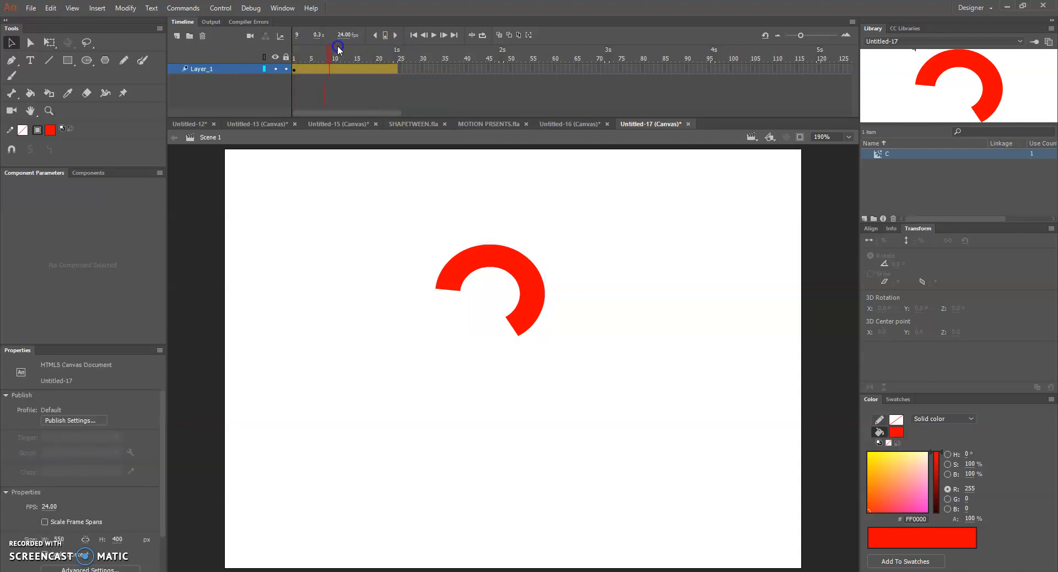
pyautogui.click(401, 51)
pyautogui.moveTo(399, 72); pyautogui.dragTo(343, 73)
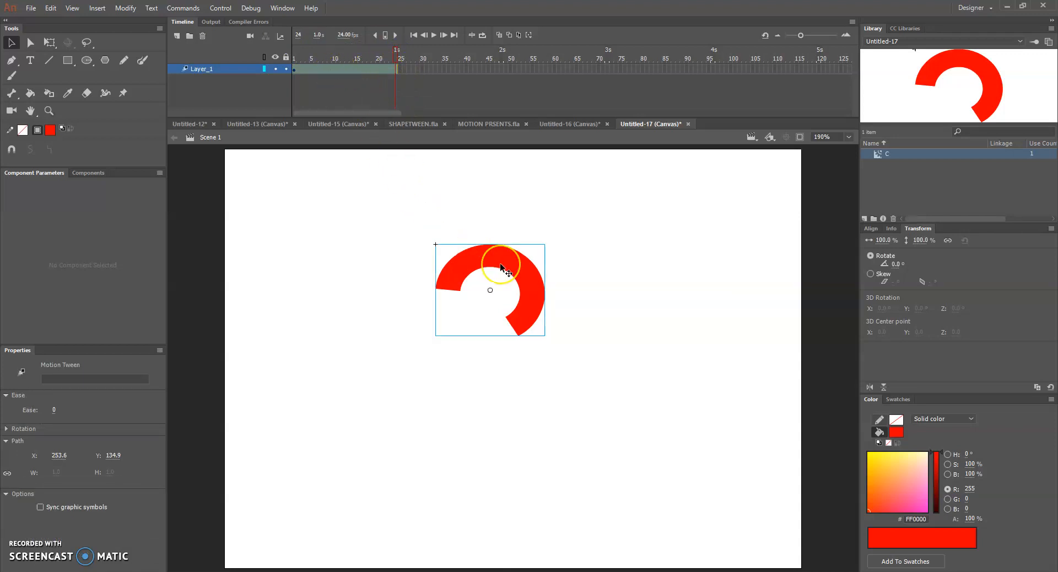
pyautogui.moveTo(397, 51)
pyautogui.mouseDown()
pyautogui.moveTo(301, 52)
pyautogui.moveTo(397, 51)
pyautogui.mouseUp()
pyautogui.click(465, 267)
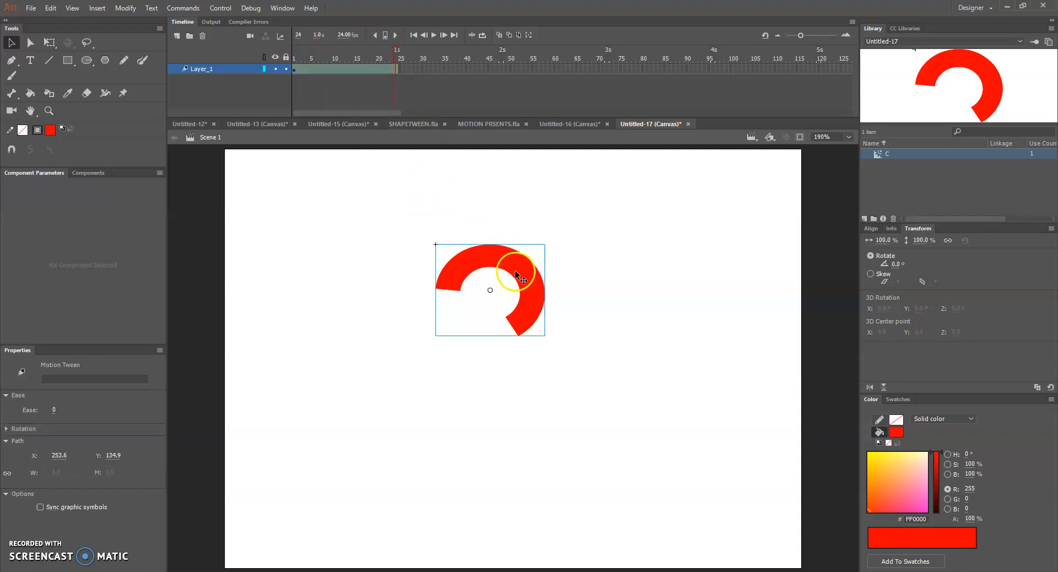
pyautogui.moveTo(516, 274); pyautogui.dragTo(314, 505)
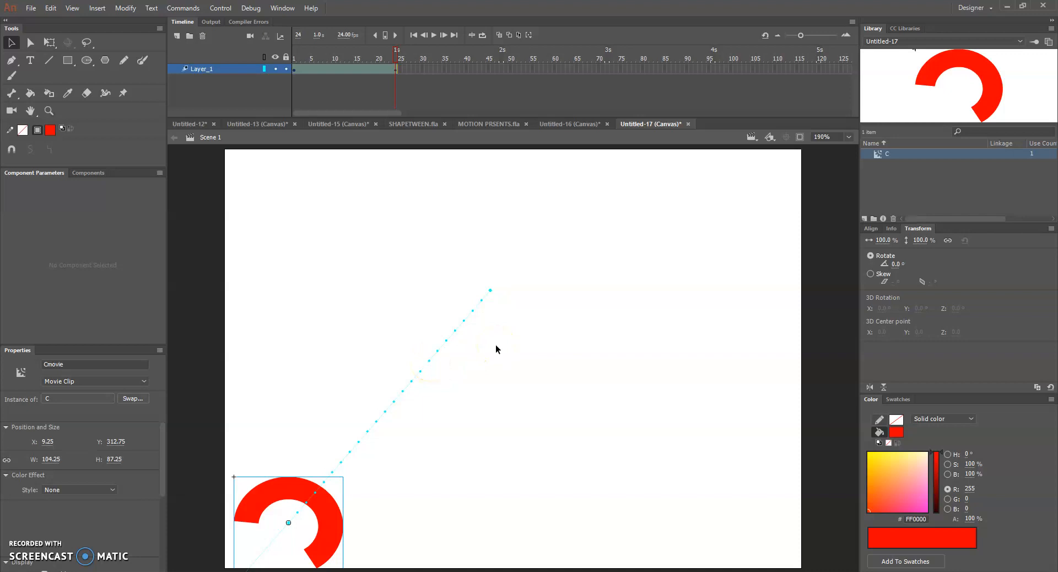
# Test the straight-line motion tween in the browser, then return to the Animate timeline
pyautogui.hotkey('ctrl', 'Return')
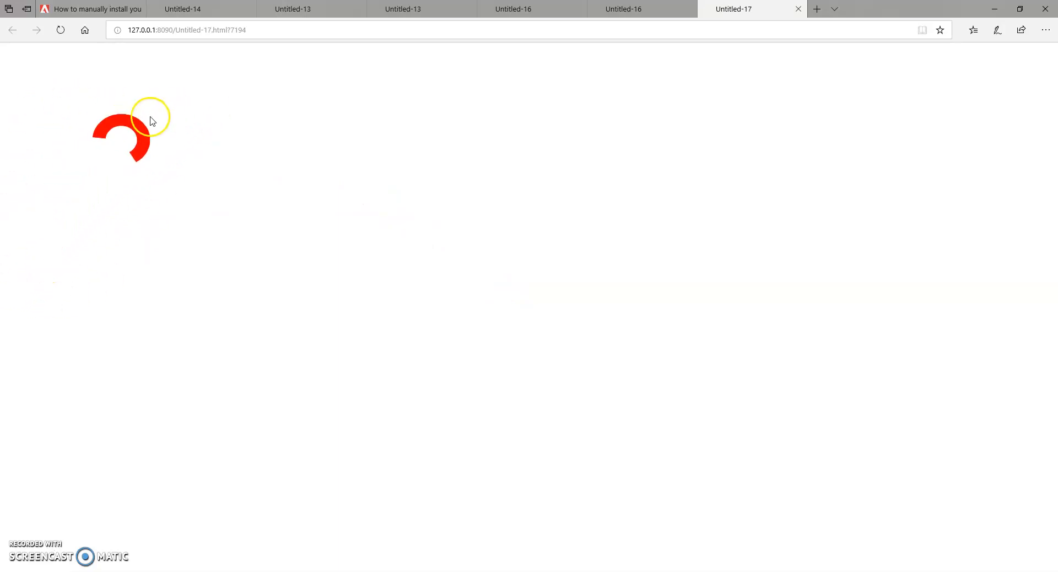
pyautogui.hotkey('alt', 'Tab')
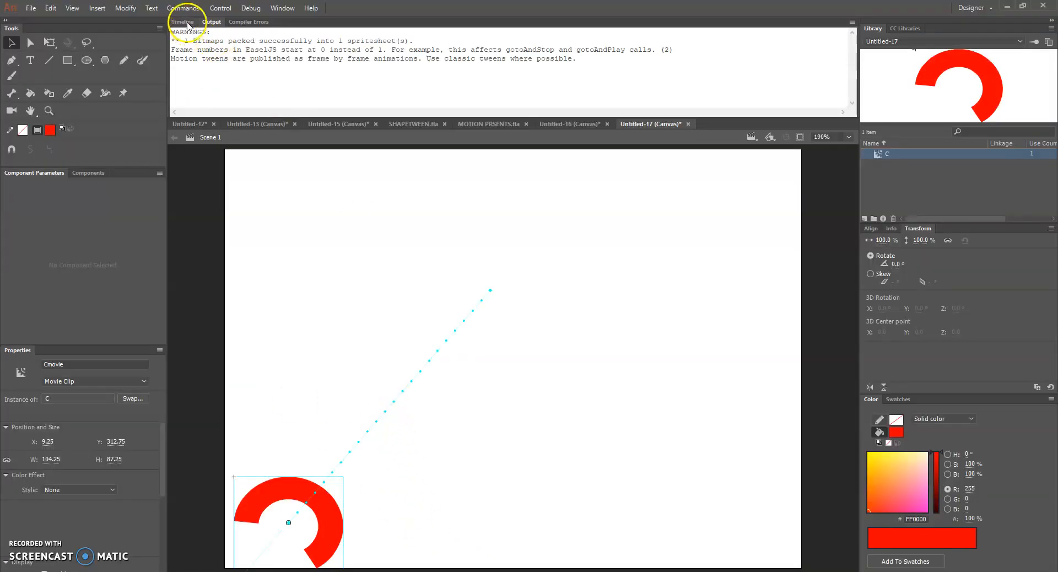
pyautogui.click(183, 21)
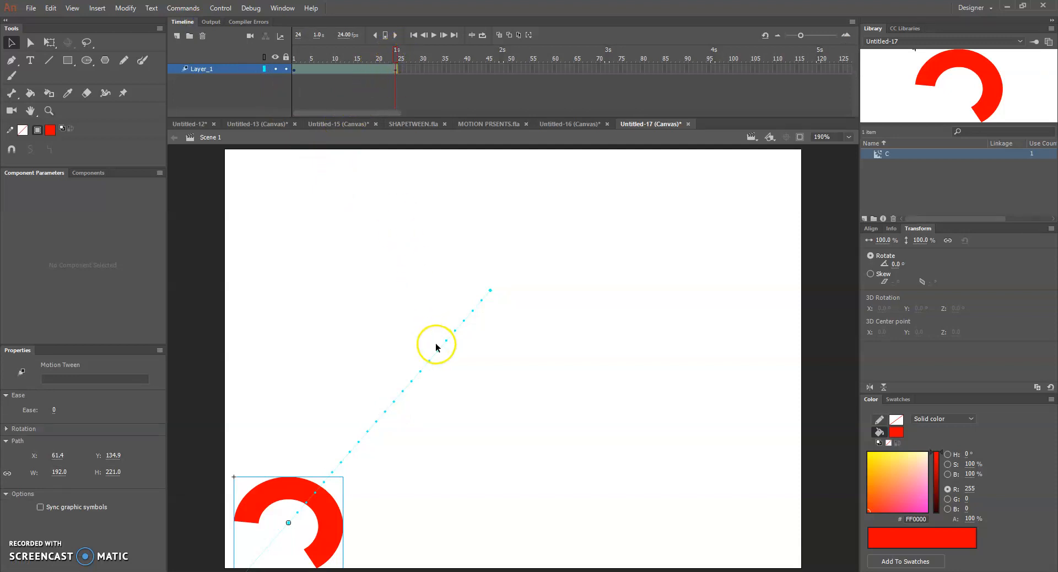
# Bend the straight motion path into a curve and move the arc at frame 7 to about X 334, Y 149
pyautogui.moveTo(436, 353); pyautogui.dragTo(452, 365)
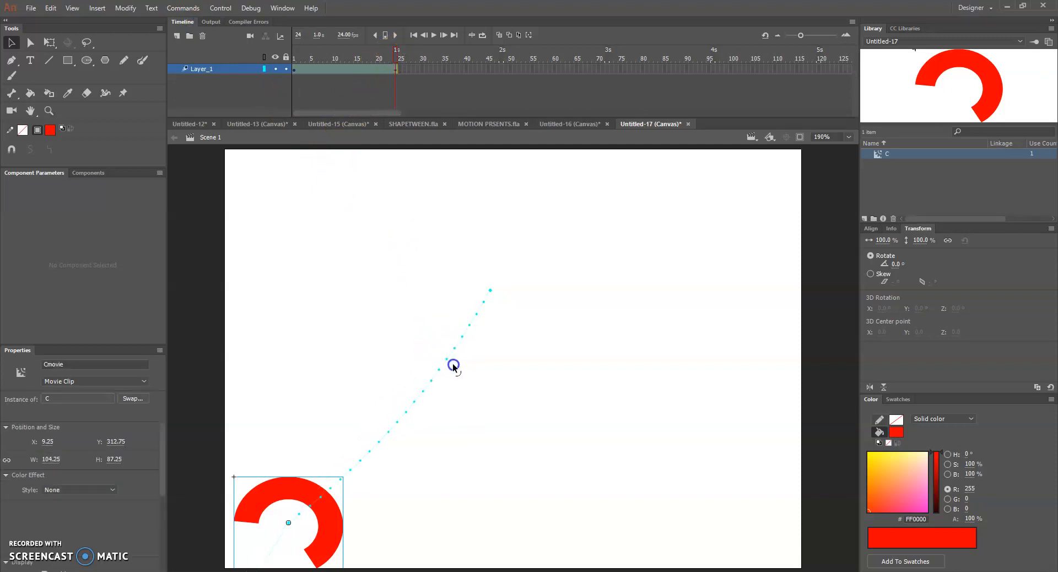
pyautogui.moveTo(413, 404); pyautogui.dragTo(433, 416)
pyautogui.moveTo(395, 51); pyautogui.dragTo(322, 58)
pyautogui.click(328, 67)
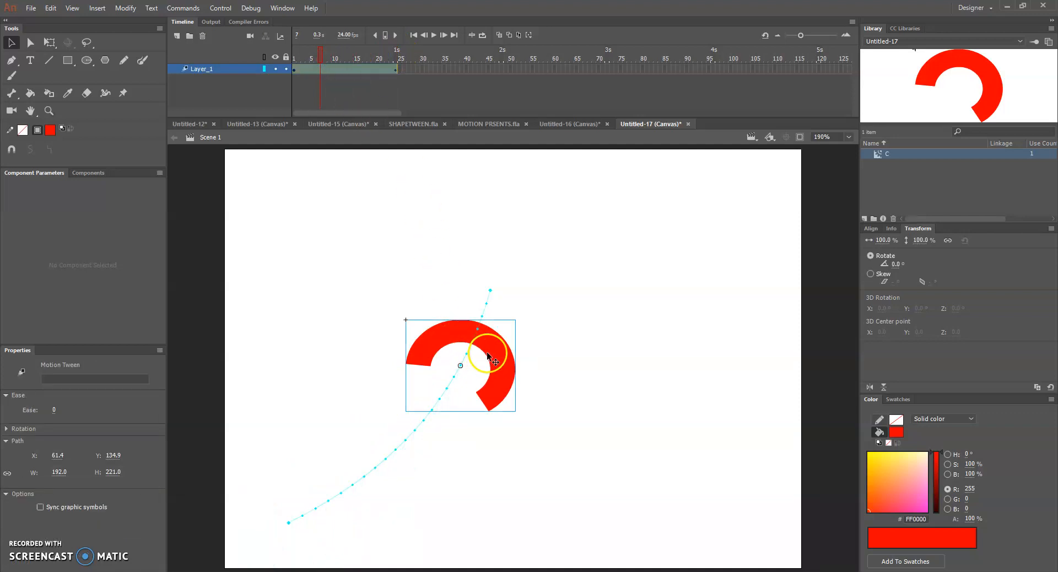
pyautogui.moveTo(500, 365); pyautogui.dragTo(673, 345)
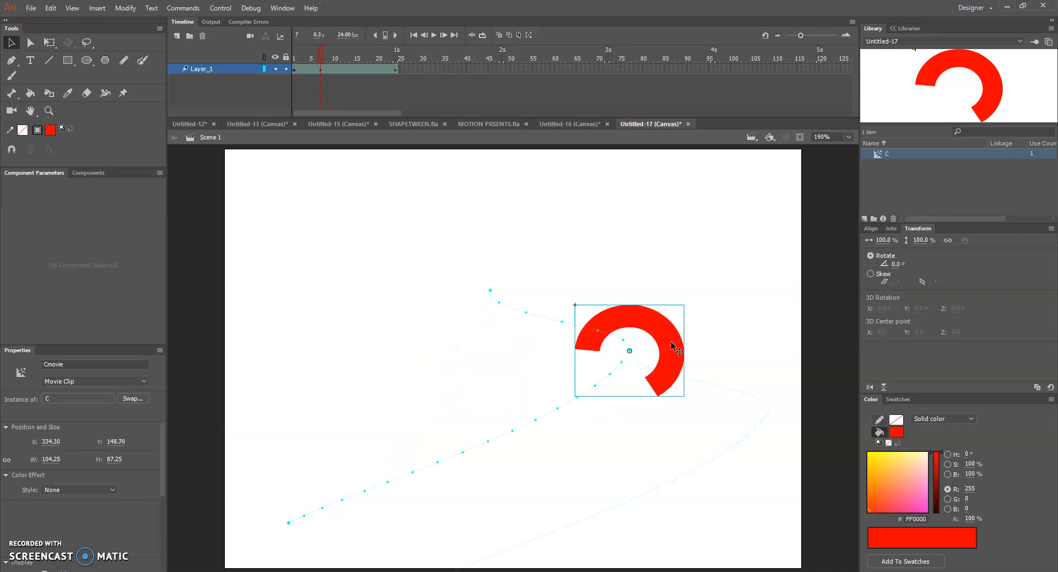
# Move the arc to about X 360, Y 265 at frame 16 and to about X 209, Y 313 at frame 20
pyautogui.click(359, 59)
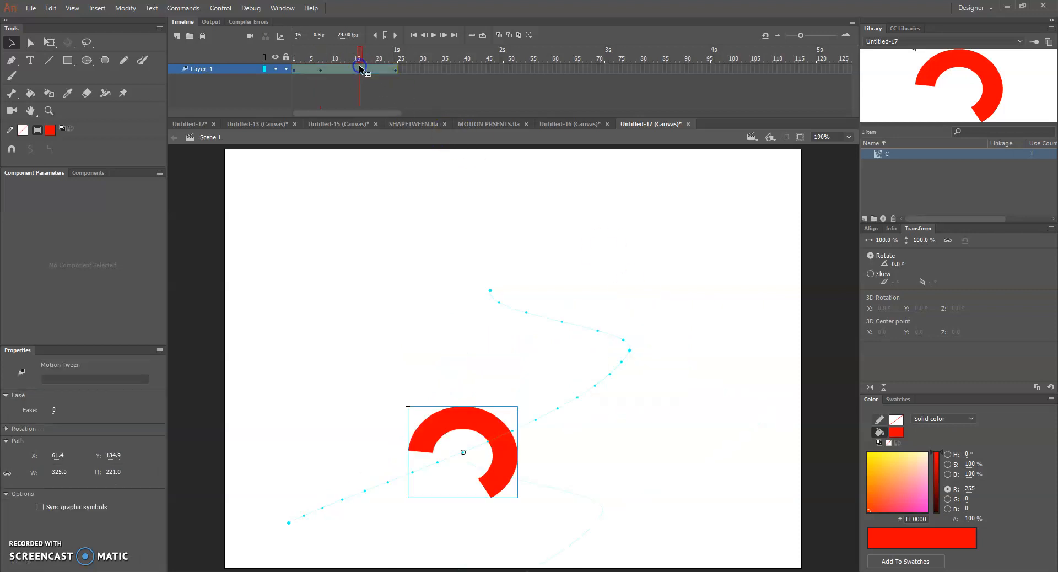
pyautogui.moveTo(480, 418); pyautogui.dragTo(674, 440)
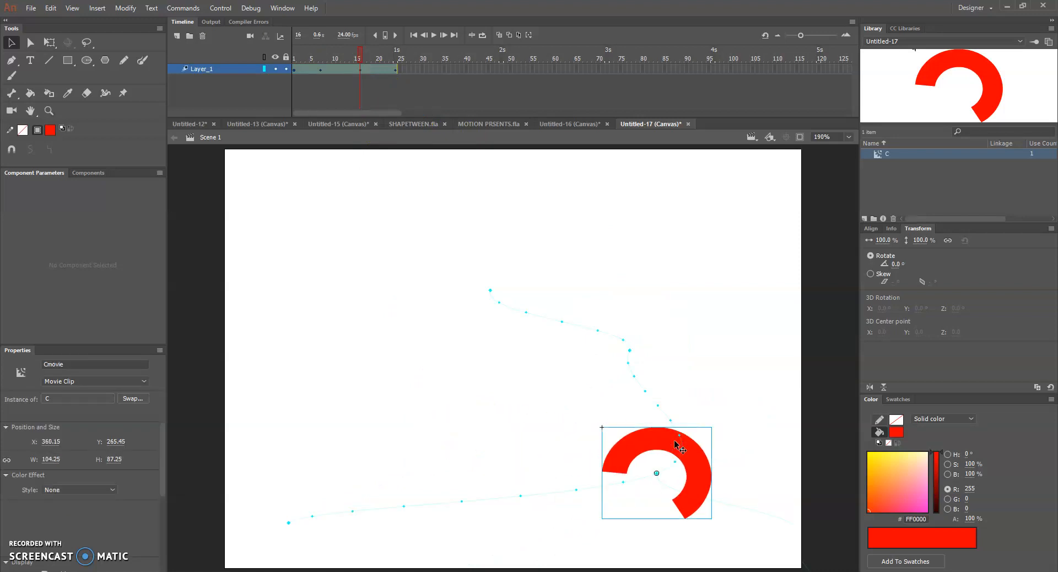
pyautogui.click(378, 59)
pyautogui.moveTo(497, 485); pyautogui.dragTo(524, 498)
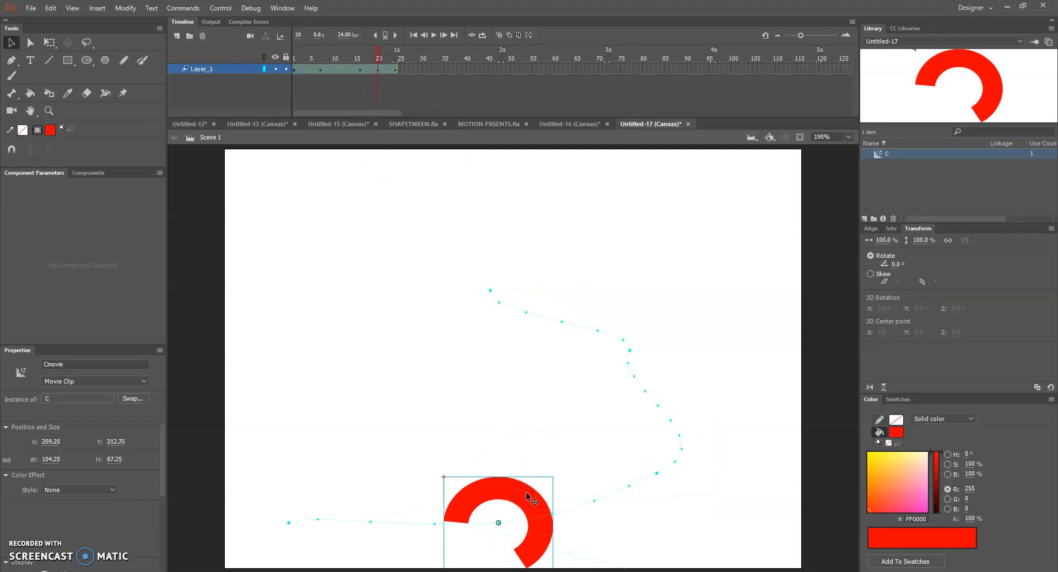
# Scrub through the reshaped tween, test it in the browser and return to the Animate timeline
pyautogui.click(378, 49)
pyautogui.click(374, 34)
pyautogui.click(373, 35)
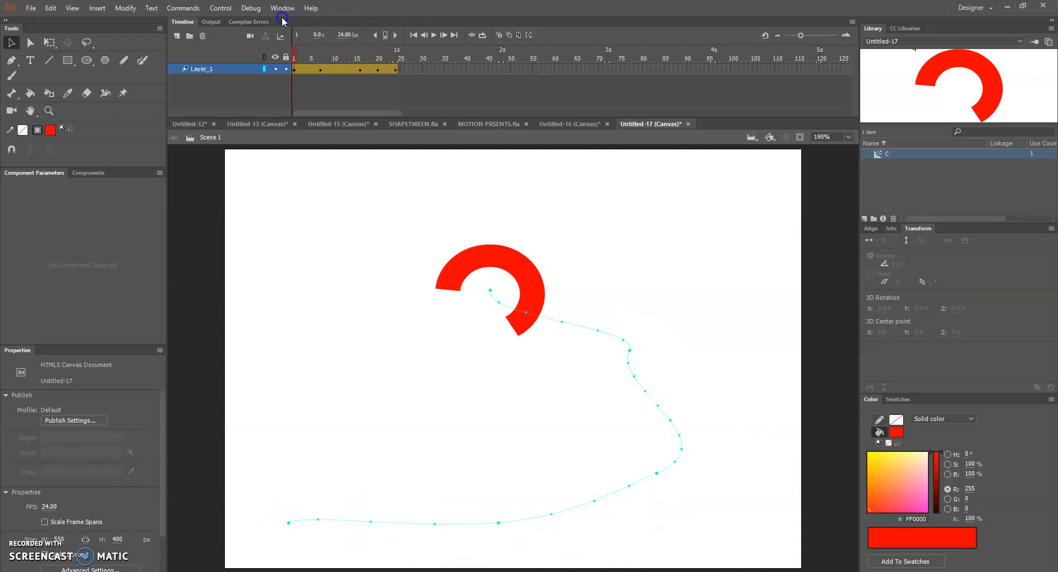
pyautogui.click(472, 372)
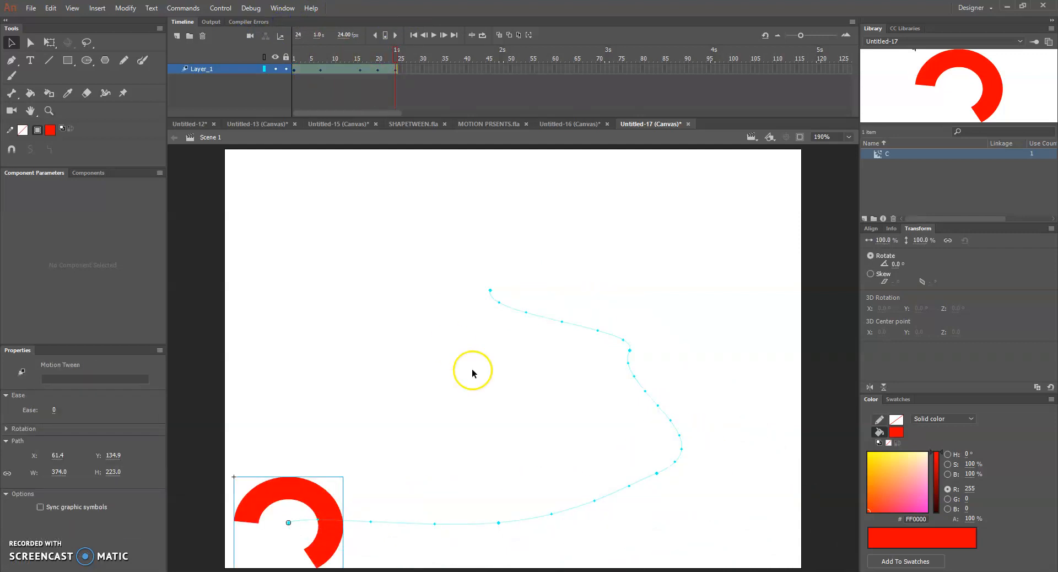
pyautogui.hotkey('ctrl', 'Return')
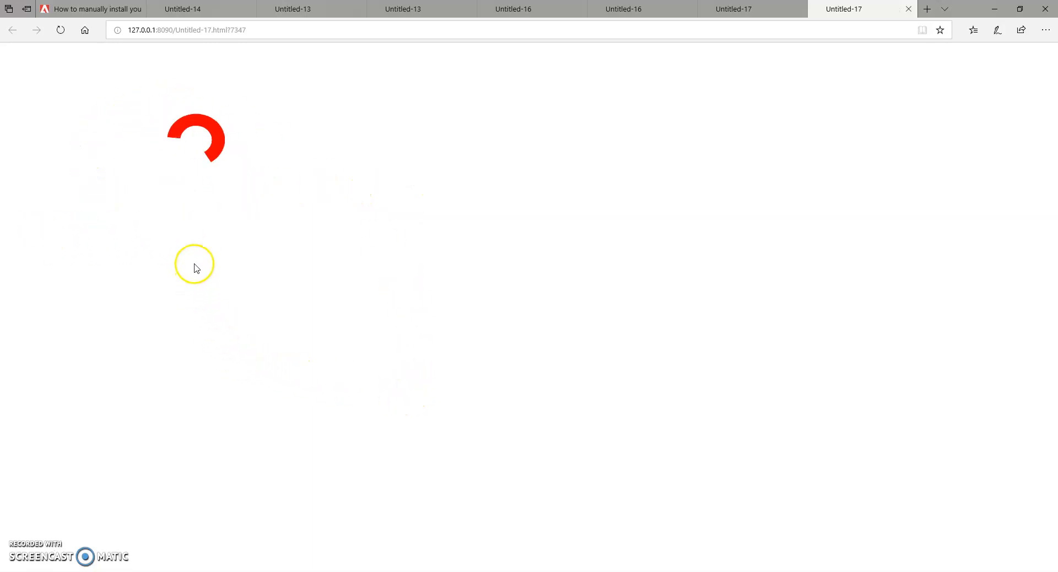
pyautogui.hotkey('alt', 'Tab')
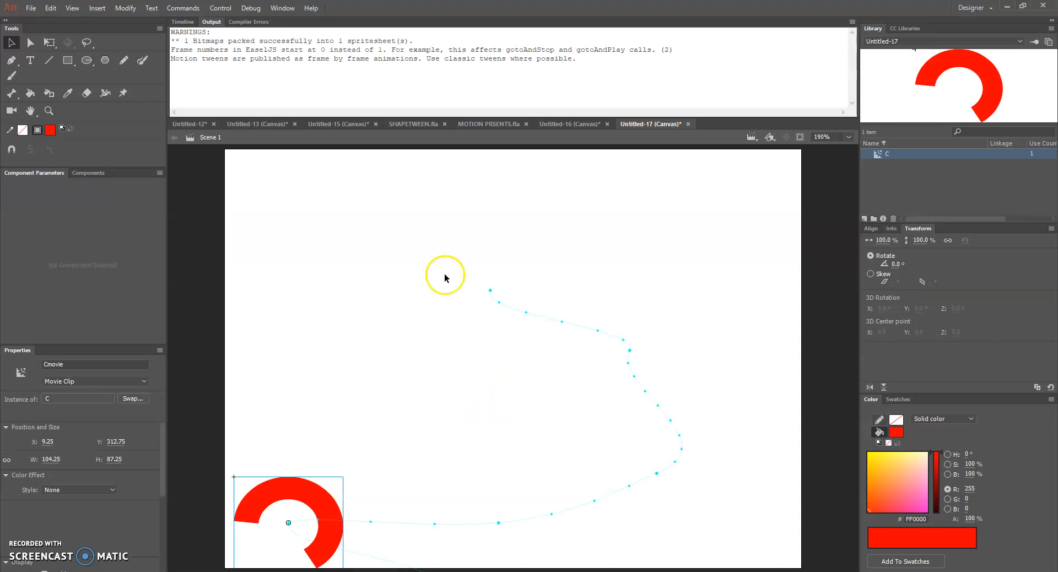
pyautogui.click(182, 22)
# Give the arc at frame 24 a Tint color effect of 70% with red 255, green 211 and blue 7
pyautogui.click(395, 70)
pyautogui.moveTo(57, 455); pyautogui.dragTo(66, 461)
pyautogui.click(310, 513)
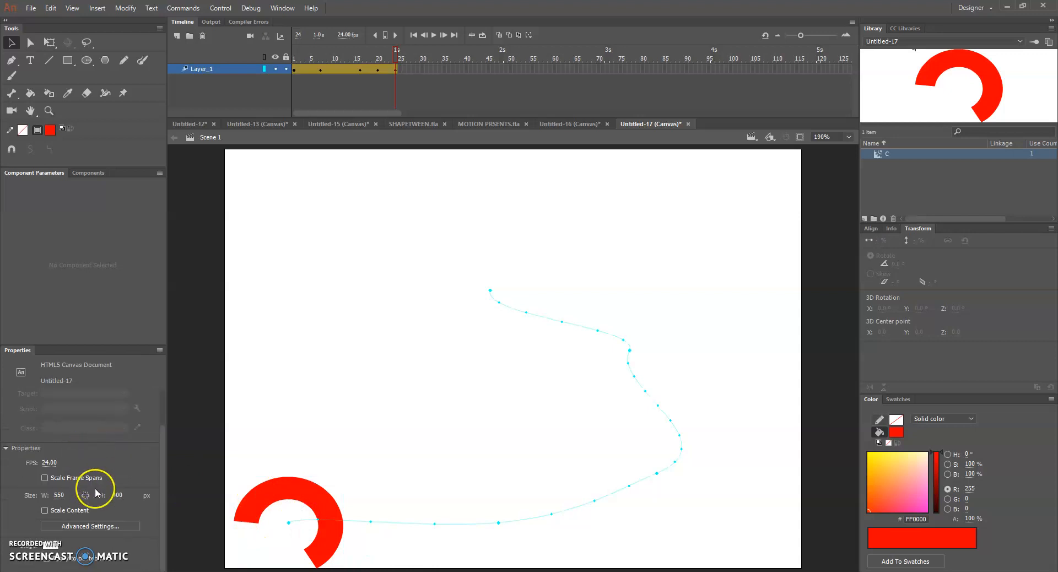
pyautogui.click(293, 496)
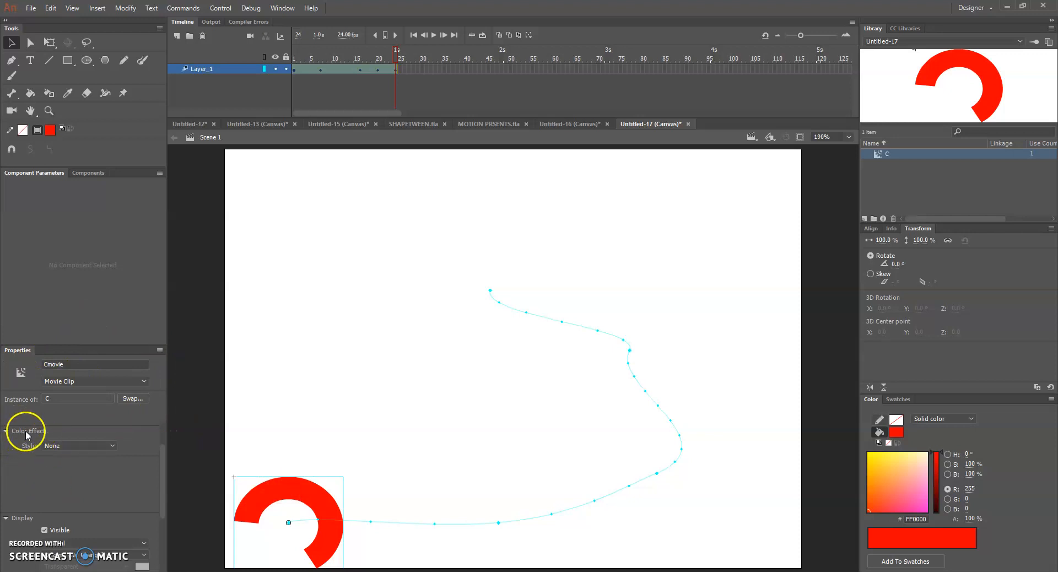
pyautogui.click(95, 444)
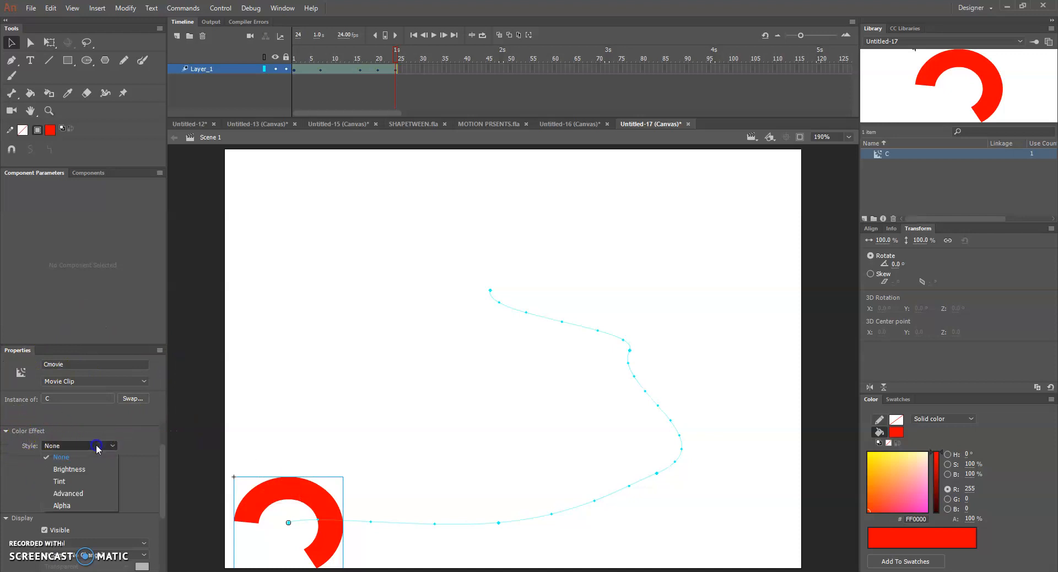
pyautogui.click(70, 473)
pyautogui.moveTo(77, 461); pyautogui.dragTo(102, 490)
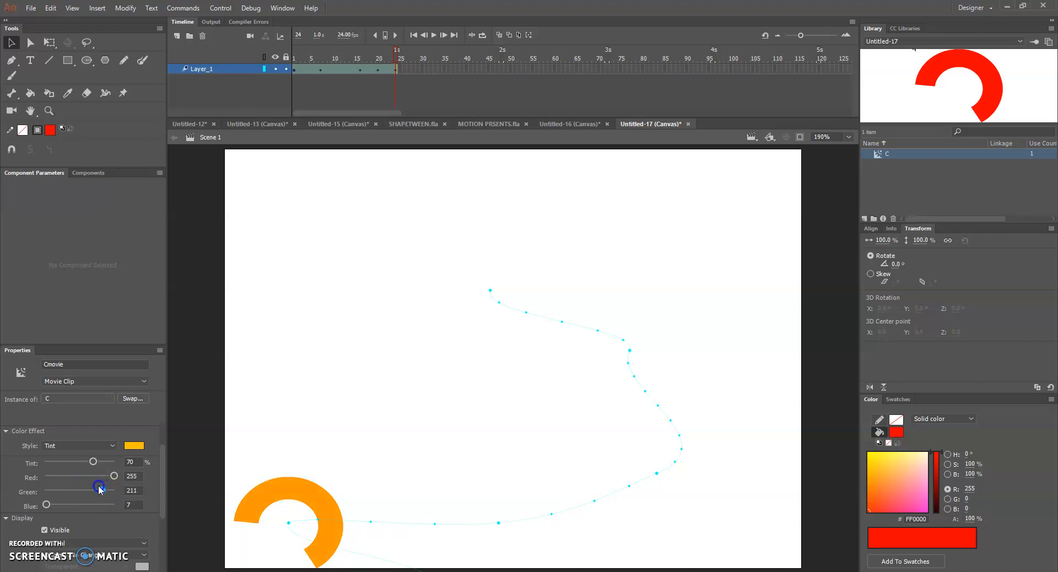
# Extend the motion tween span on Layer_1 to frame 43
pyautogui.click(397, 69)
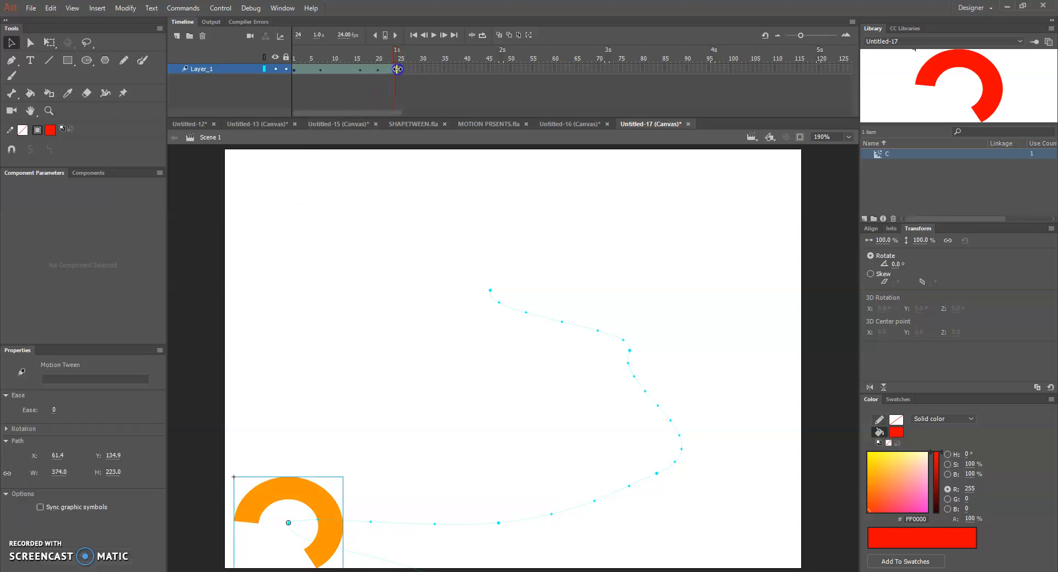
pyautogui.moveTo(405, 72); pyautogui.dragTo(480, 68)
pyautogui.click(403, 62)
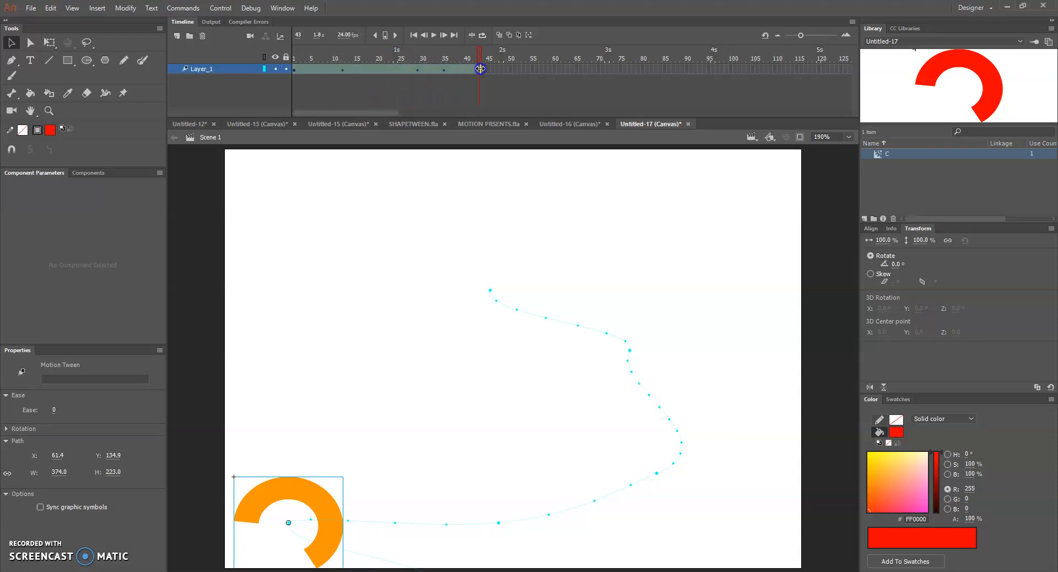
pyautogui.click(488, 71)
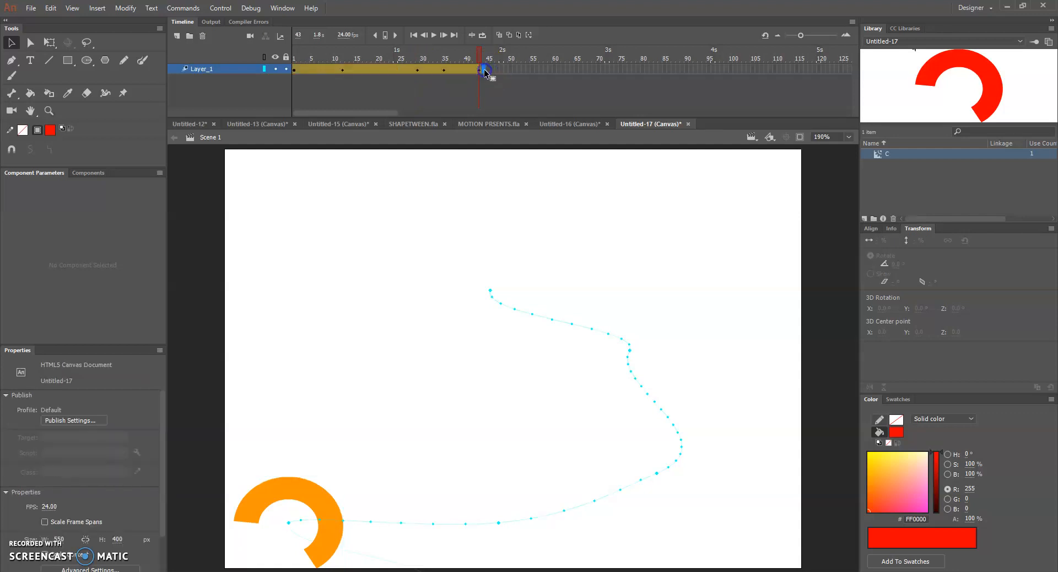
# Raise the arc's tint amount at frame 29 to 69%
pyautogui.click(467, 72)
pyautogui.moveTo(462, 73); pyautogui.dragTo(418, 71)
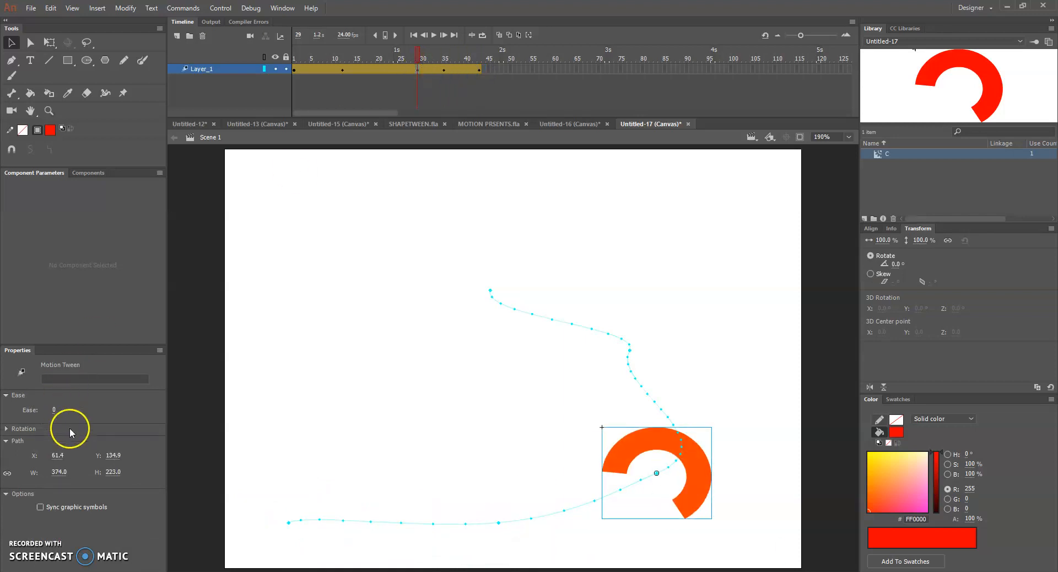
pyautogui.click(638, 445)
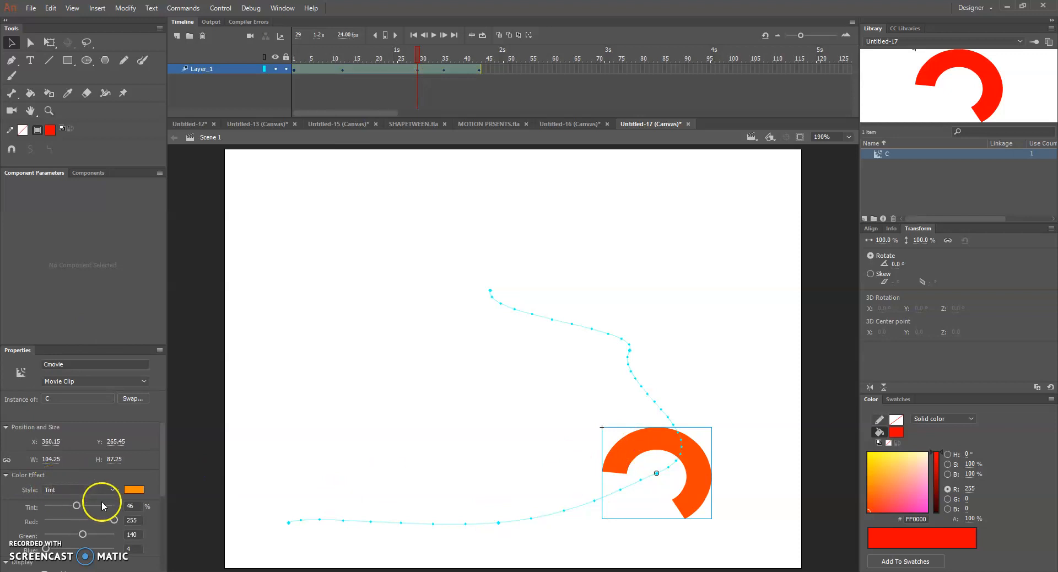
pyautogui.moveTo(77, 511); pyautogui.dragTo(92, 507)
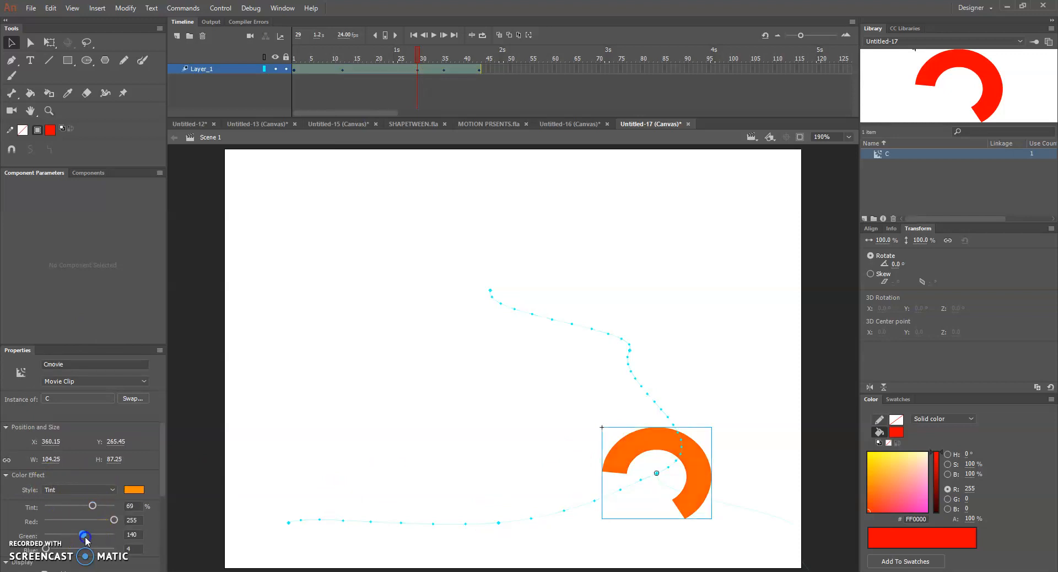
# Go to frame 20, test the tinted motion tween in the browser and return to Animate
pyautogui.click(377, 67)
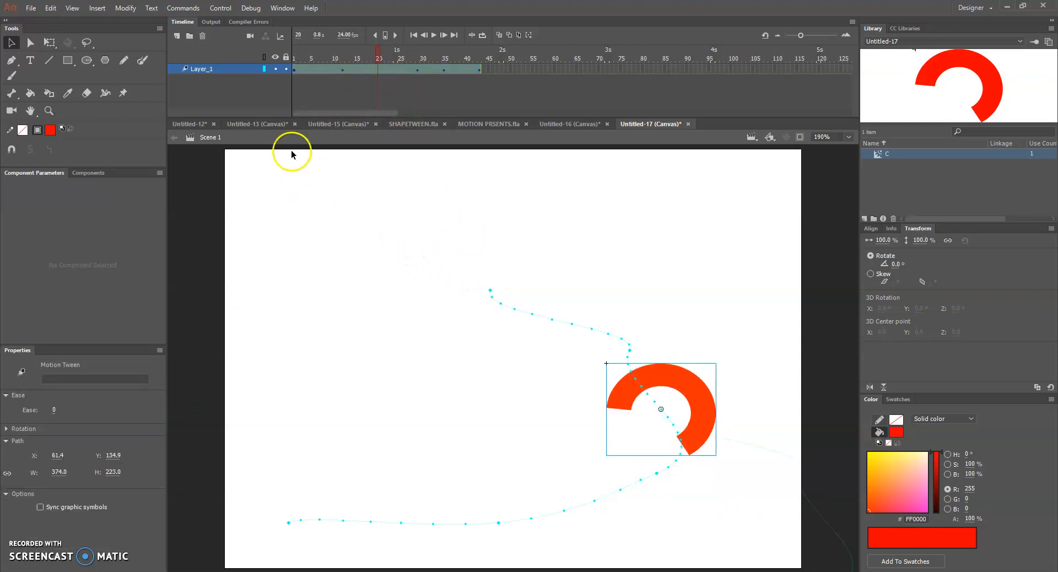
pyautogui.click(282, 8)
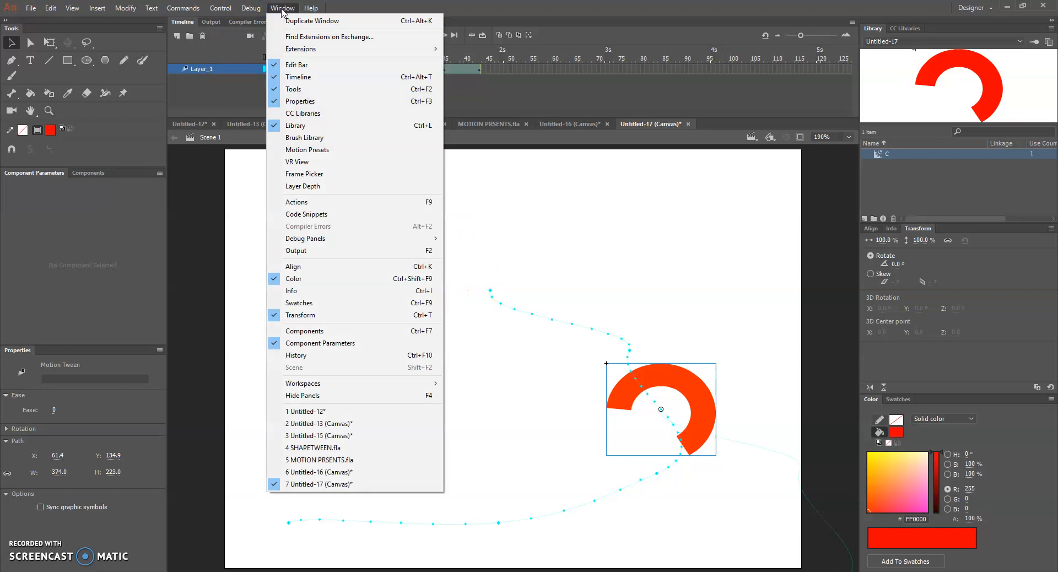
pyautogui.moveTo(220, 8)
pyautogui.moveTo(265, 126)
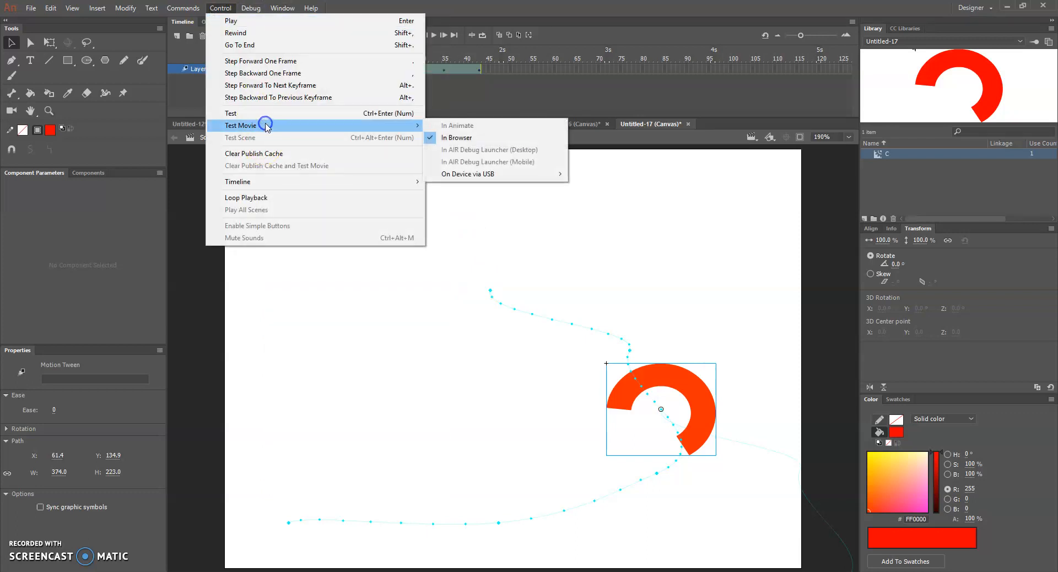
pyautogui.click(660, 293)
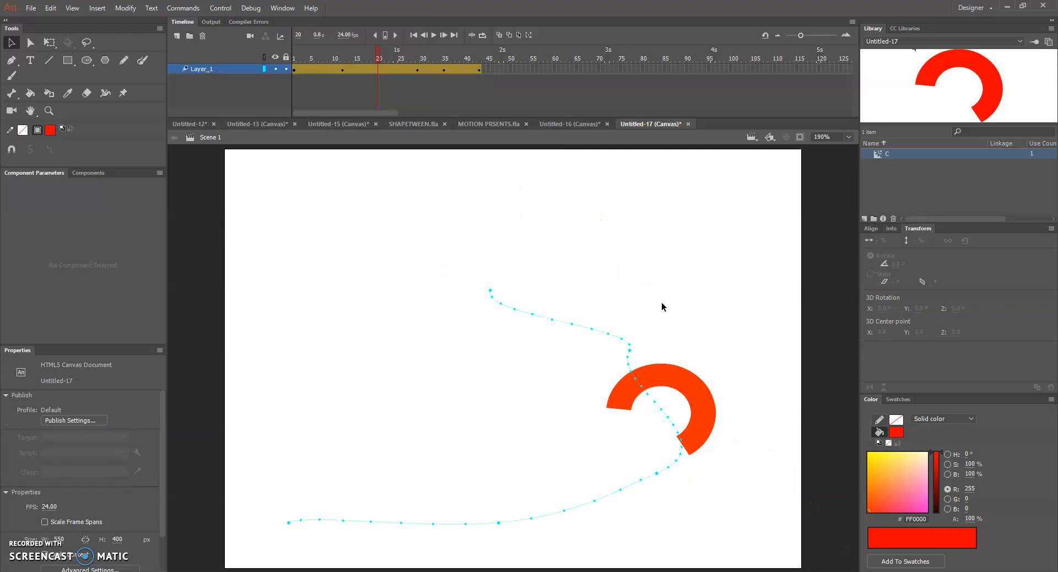
pyautogui.hotkey('ctrl', 'Return')
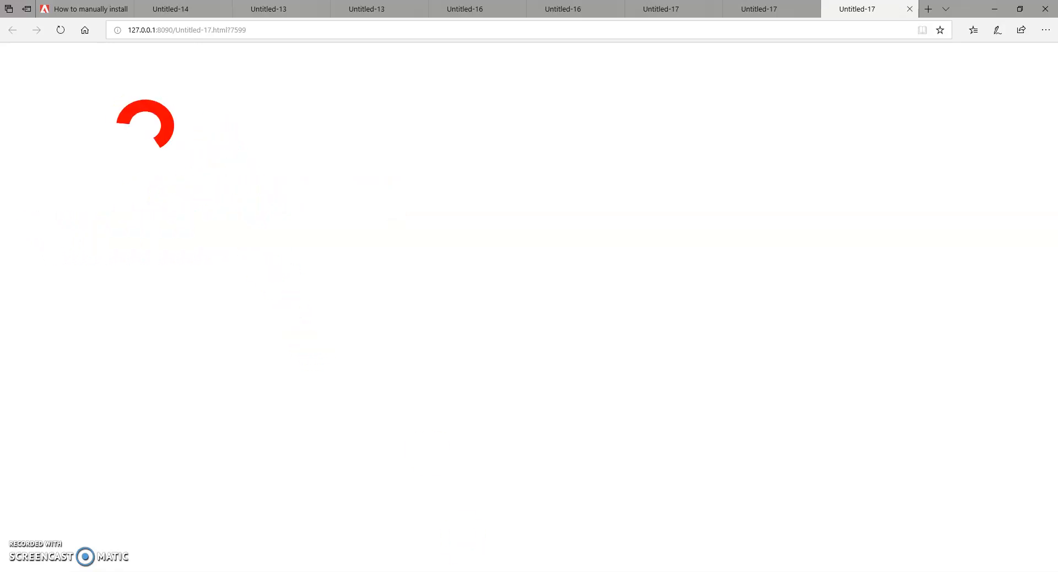
pyautogui.hotkey('alt', 'Tab')
# Tint the arc yellow at frame 20 with tint 100% and green 255, and move it to about X 325, Y 158
pyautogui.click(667, 384)
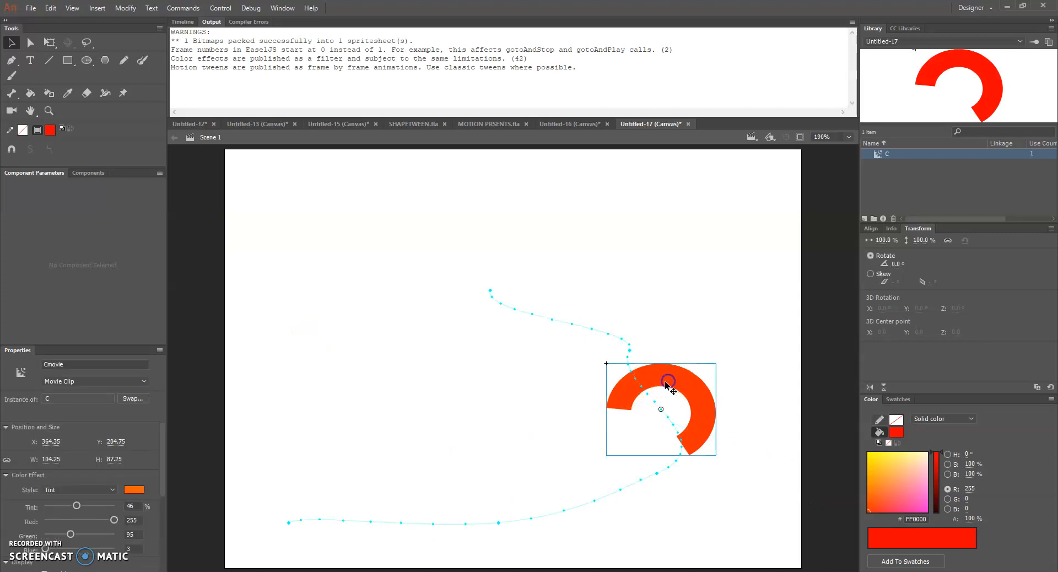
pyautogui.moveTo(79, 505); pyautogui.dragTo(115, 506)
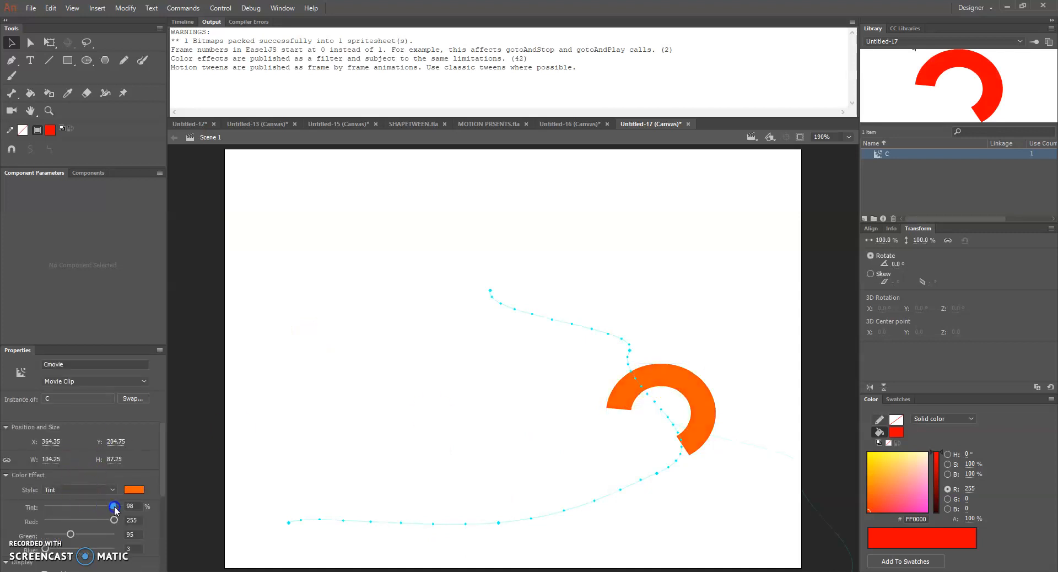
pyautogui.moveTo(89, 537); pyautogui.dragTo(137, 534)
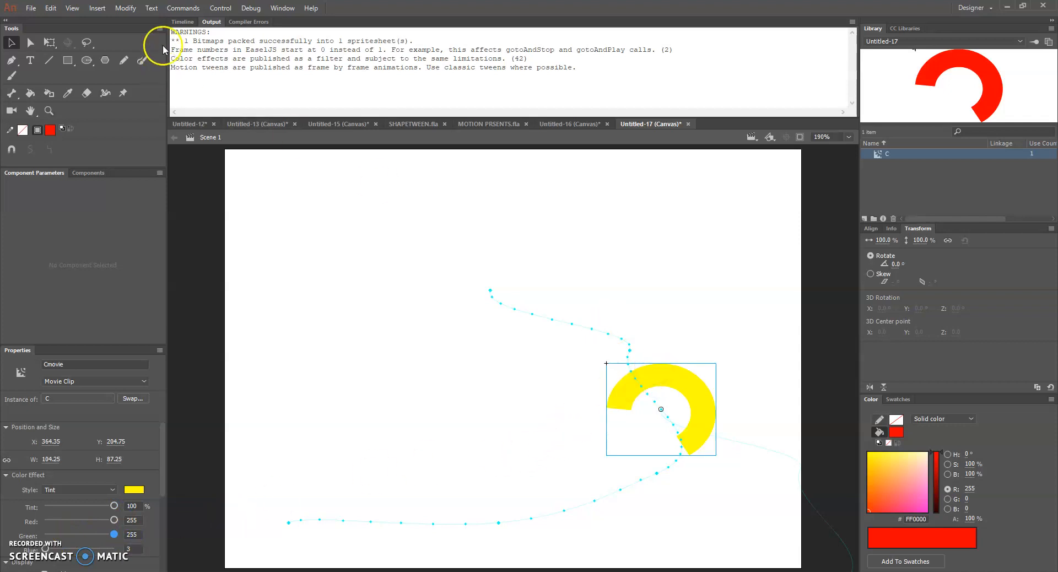
pyautogui.click(182, 22)
pyautogui.moveTo(659, 373); pyautogui.dragTo(617, 325)
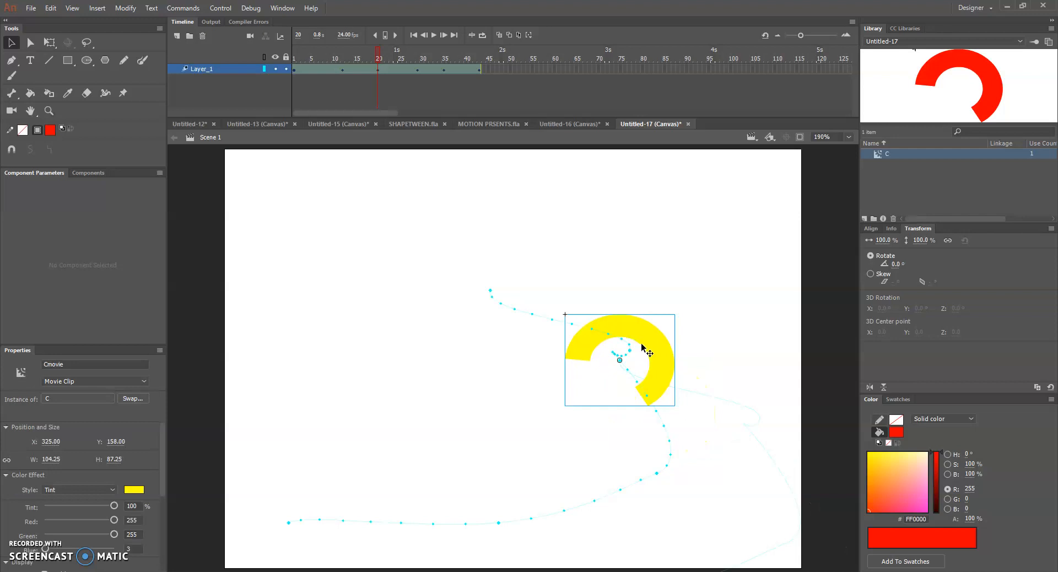
# Test the tween with its yellow stage in the browser, then return to Animate
pyautogui.hotkey('ctrl', 'Return')
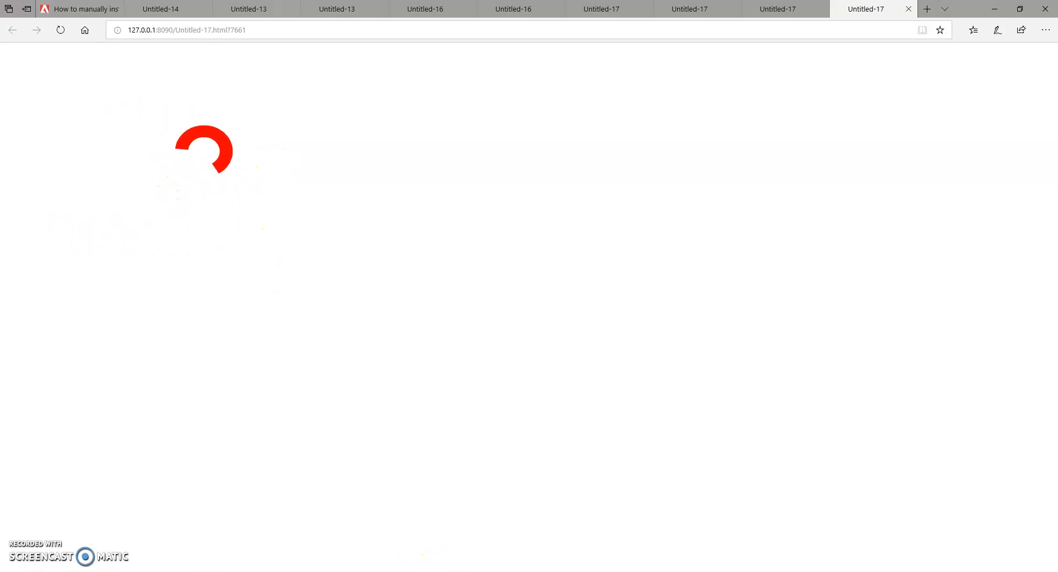
pyautogui.hotkey('alt', 'Tab')
pyautogui.click(615, 377)
# Move the yellow arc at frame 20 to about X 337, Y 282 and scrub the tween to frame 43
pyautogui.moveTo(646, 345); pyautogui.dragTo(659, 479)
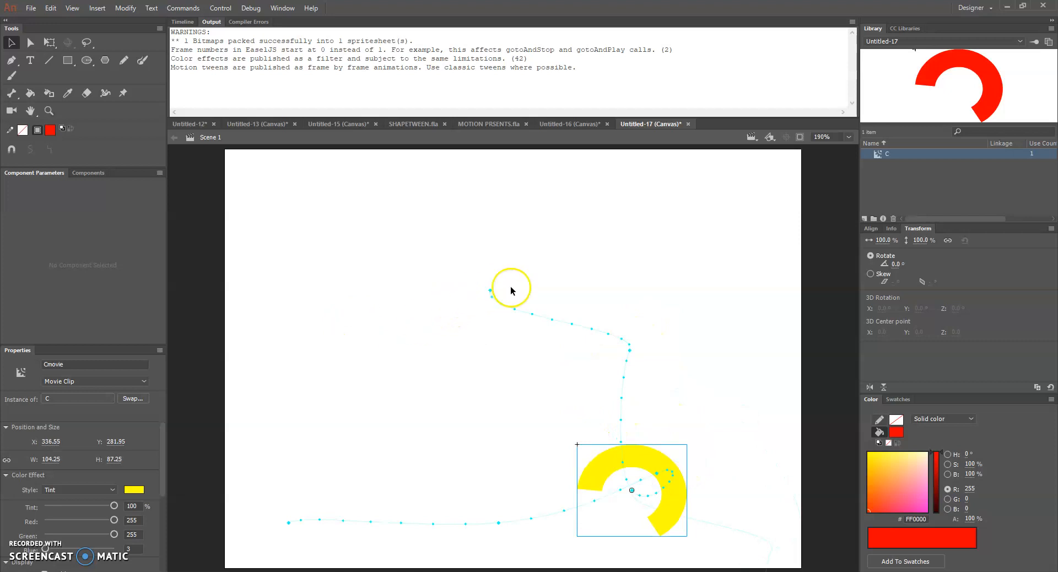
pyautogui.click(182, 22)
pyautogui.moveTo(375, 49); pyautogui.dragTo(511, 62)
pyautogui.click(619, 390)
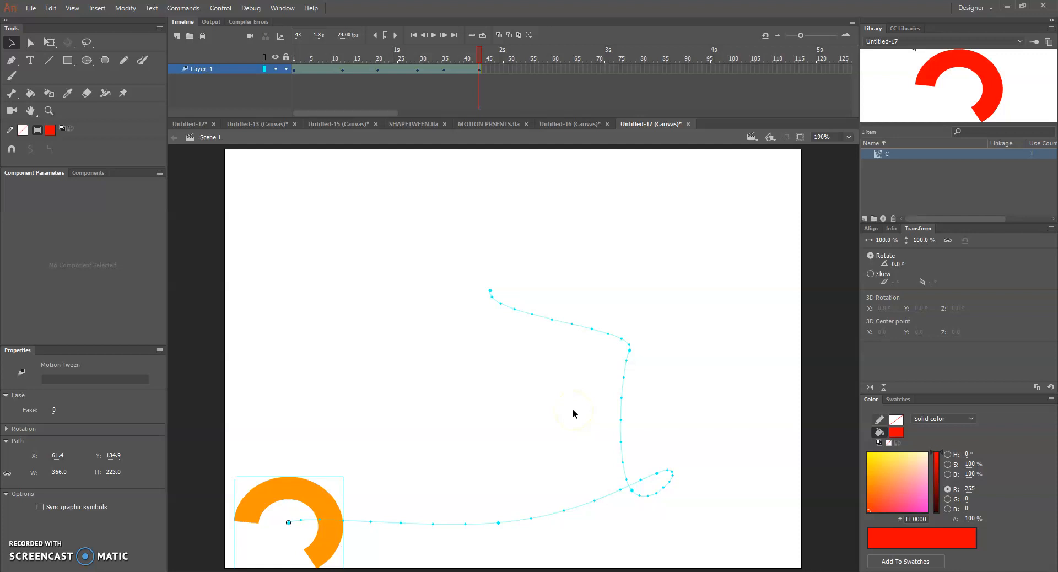
pyautogui.click(544, 327)
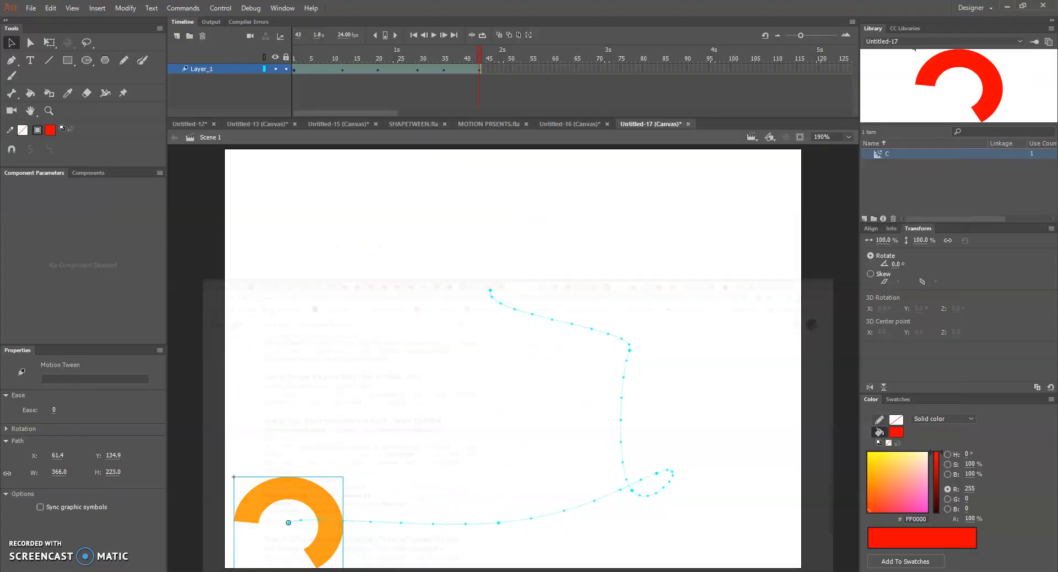
# Switch to the SHAPETWEEN.fla document and play its shape tweens on the timeline through frame 70
pyautogui.click(462, 165)
pyautogui.click(414, 123)
pyautogui.click(540, 320)
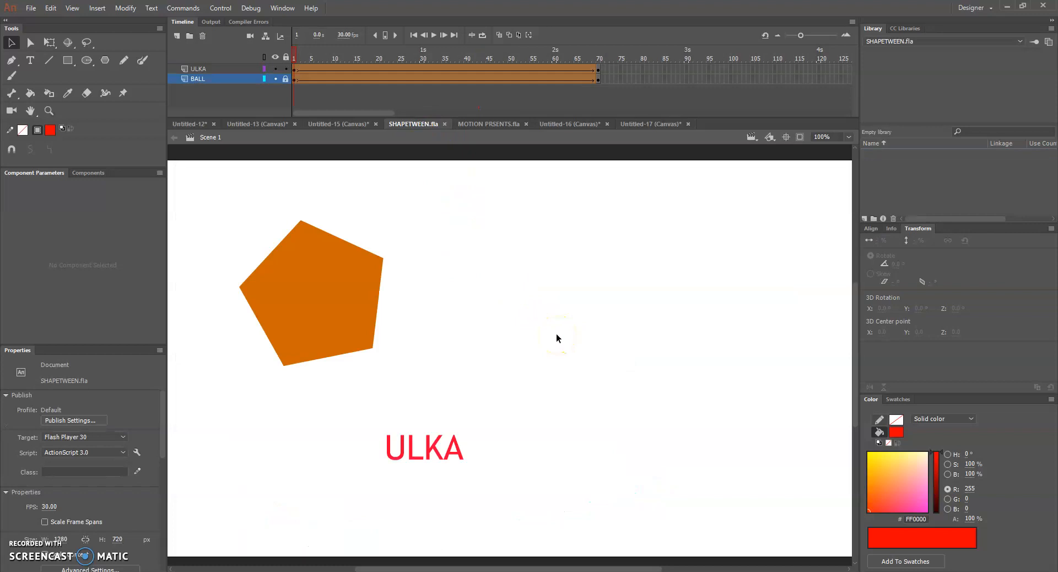
pyautogui.press('Return')
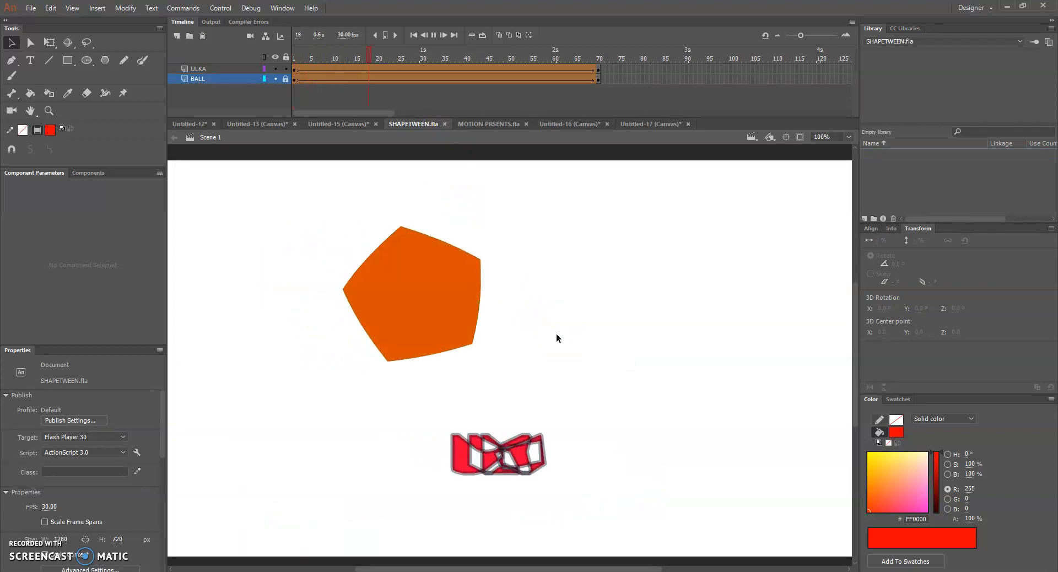
pyautogui.click(531, 306)
pyautogui.click(593, 267)
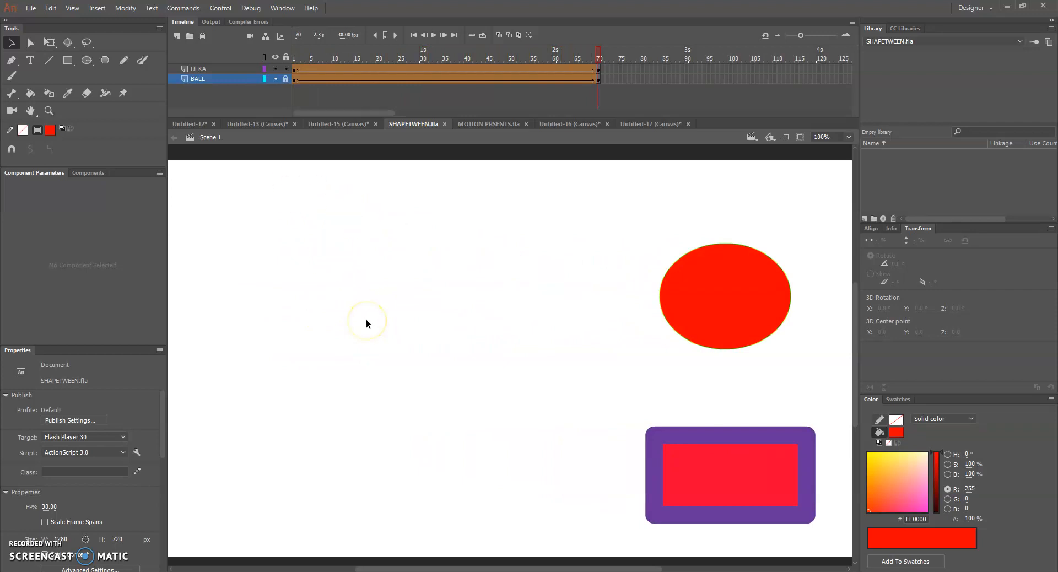
# Test the SHAPETWEEN movie in the player window, then close the preview
pyautogui.hotkey('ctrl', 'Return')
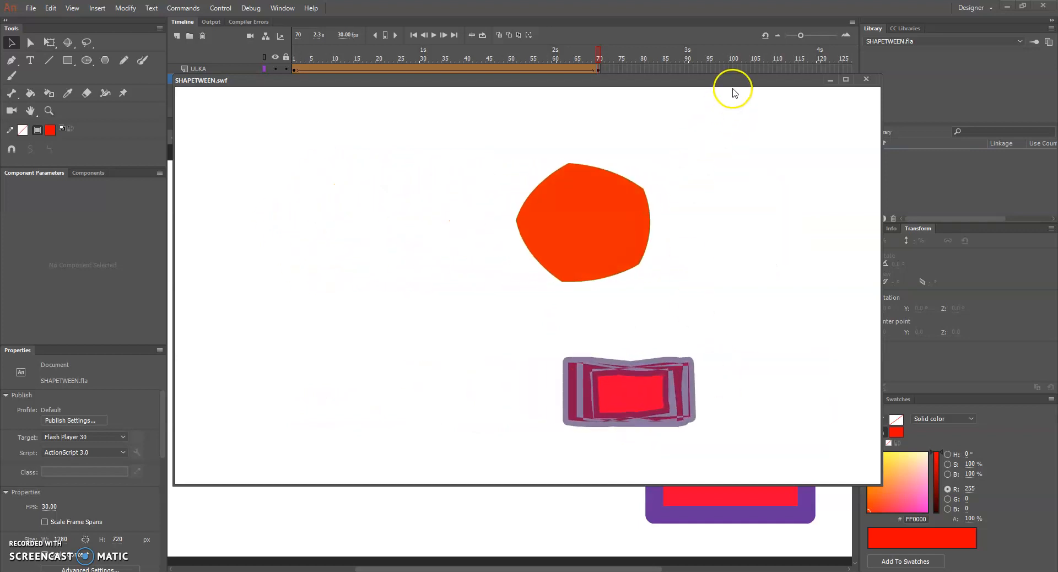
pyautogui.hotkey('ctrl', 'Return')
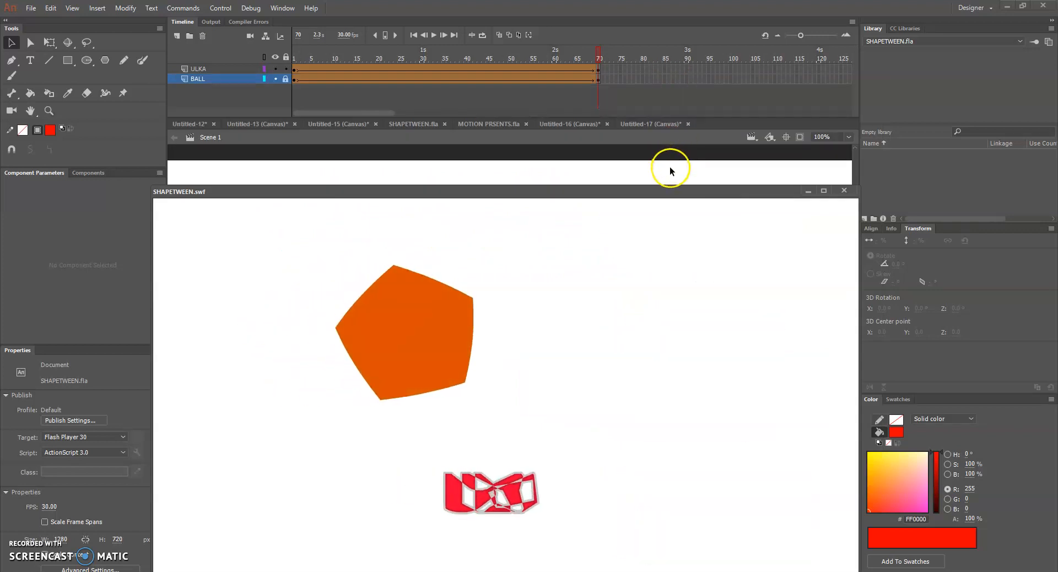
pyautogui.click(844, 192)
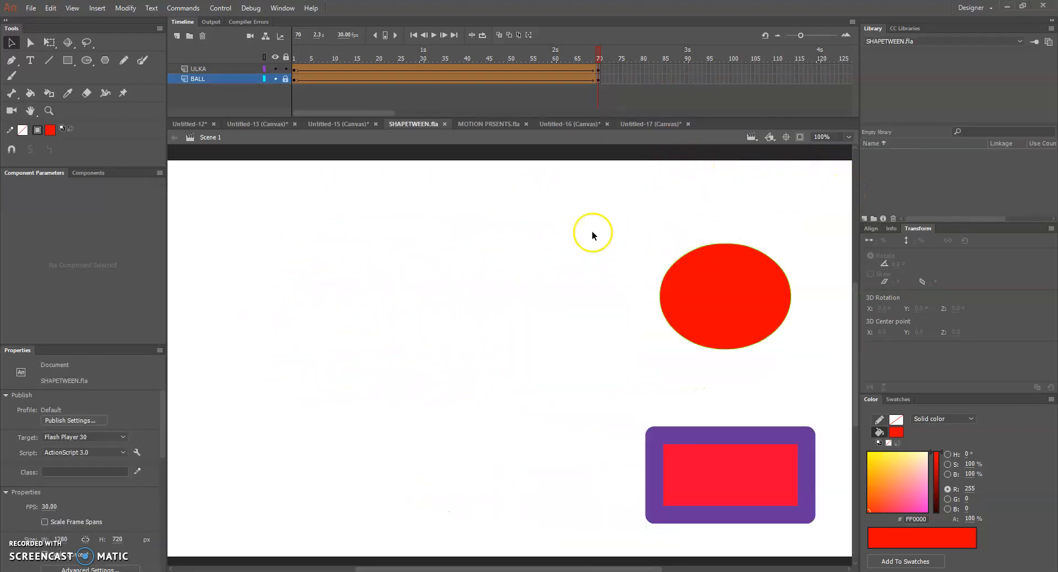